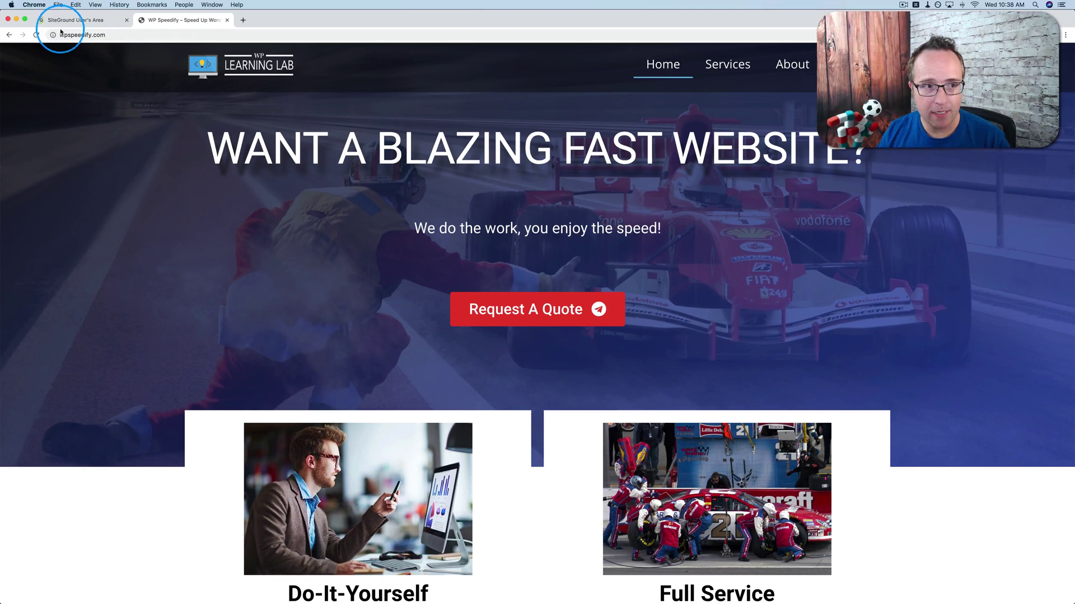
Go from the SiteGround User's Area to the letsbuildwithwp.com account's cPanel.
scroll(140, 241, "down", 2)
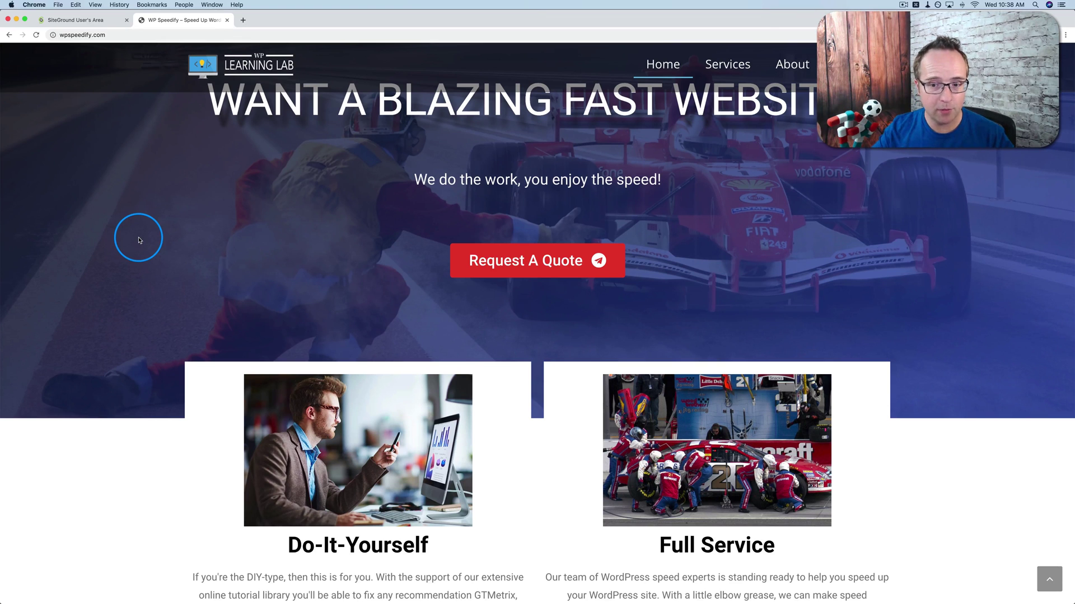
scroll(139, 240, "down", 20)
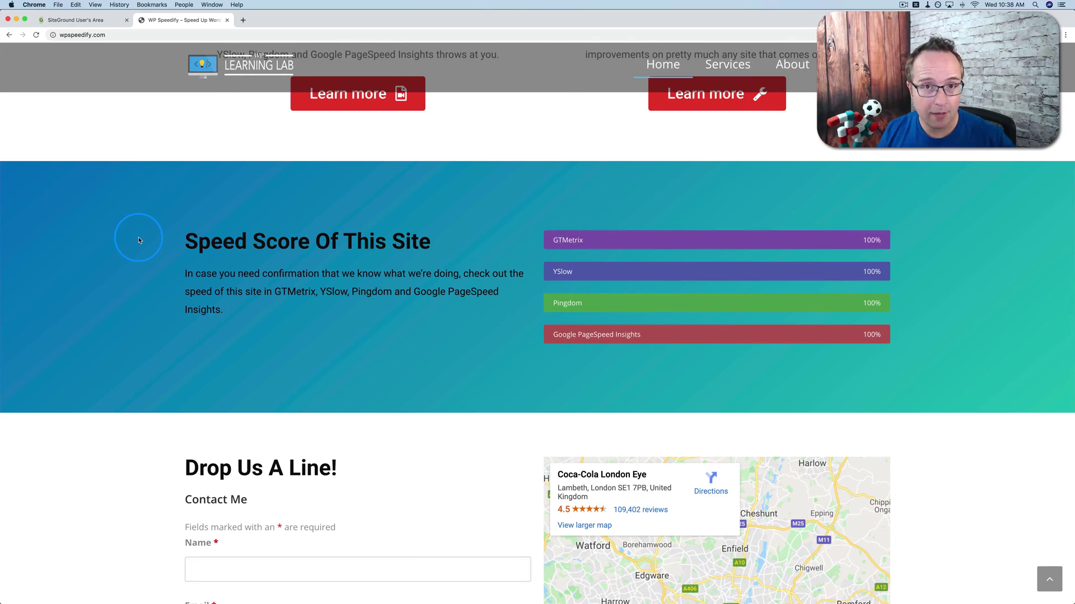
scroll(138, 241, "down", 5)
scroll(125, 239, "up", 10)
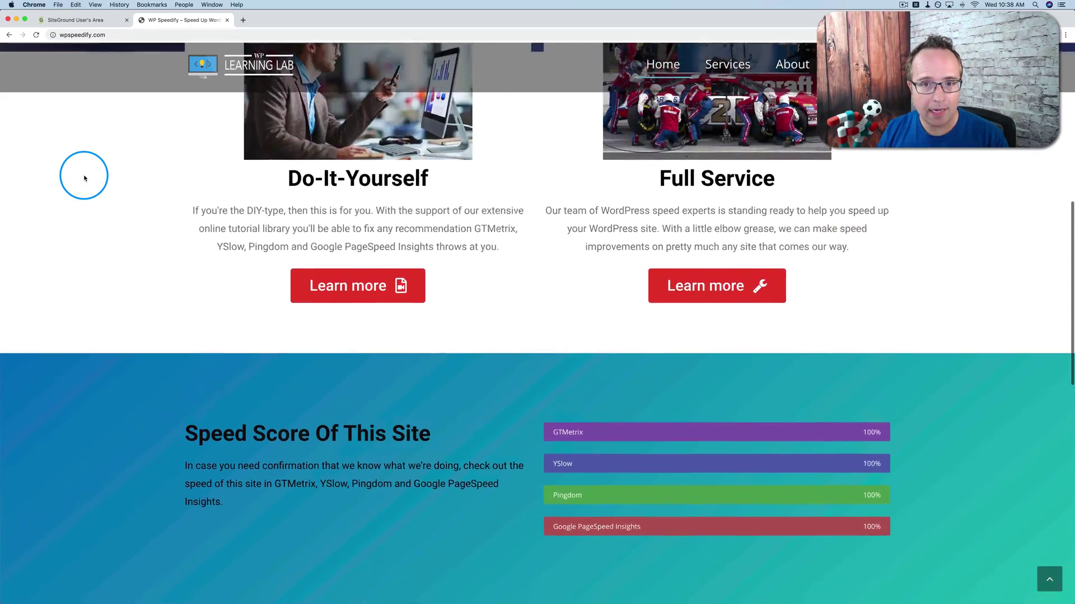
scroll(84, 178, "up", 10)
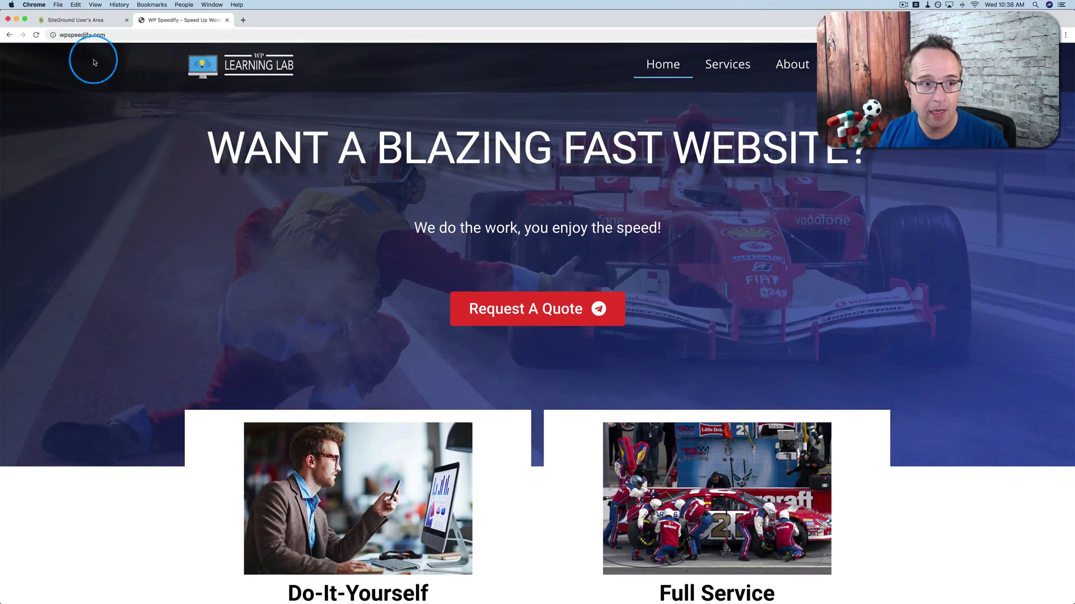
left_click(78, 26)
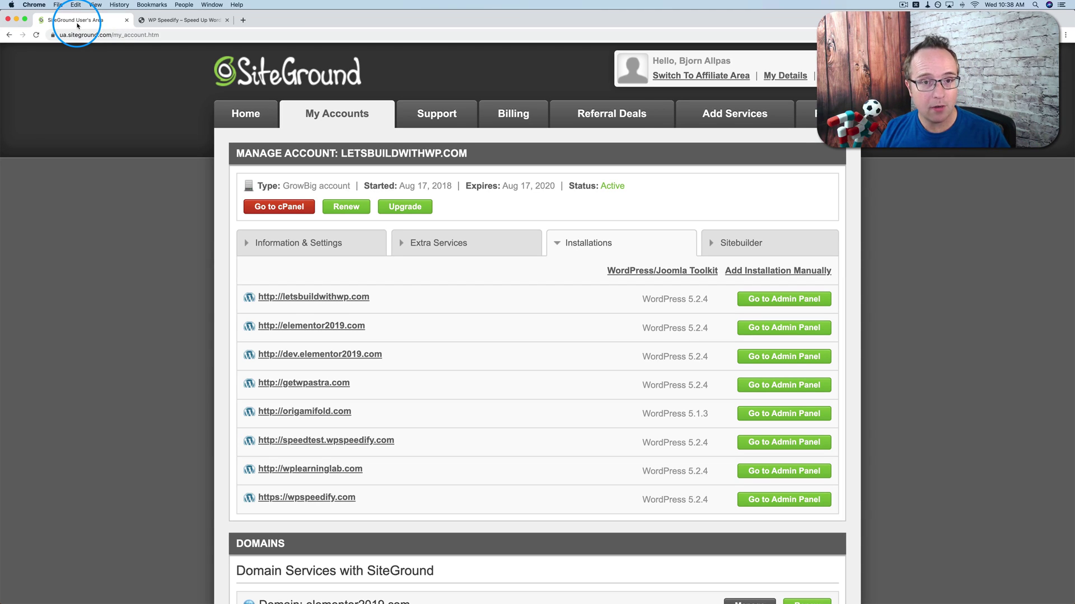
left_click(279, 207)
left_click(286, 208)
Zoom in on the cPanel home and scroll down to the Files section.
left_click(361, 254)
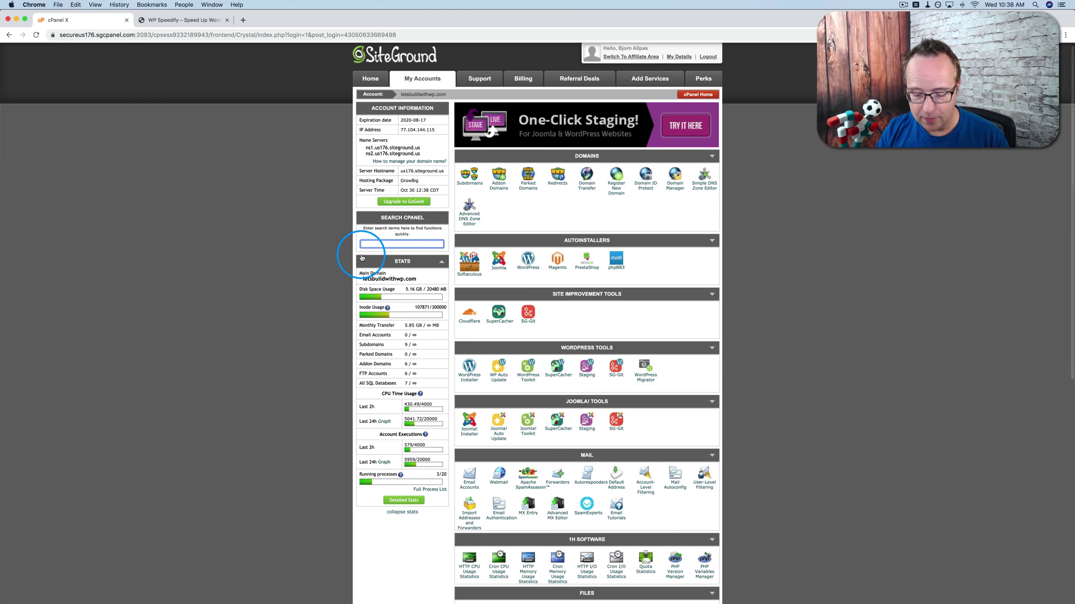
key("super+equal")
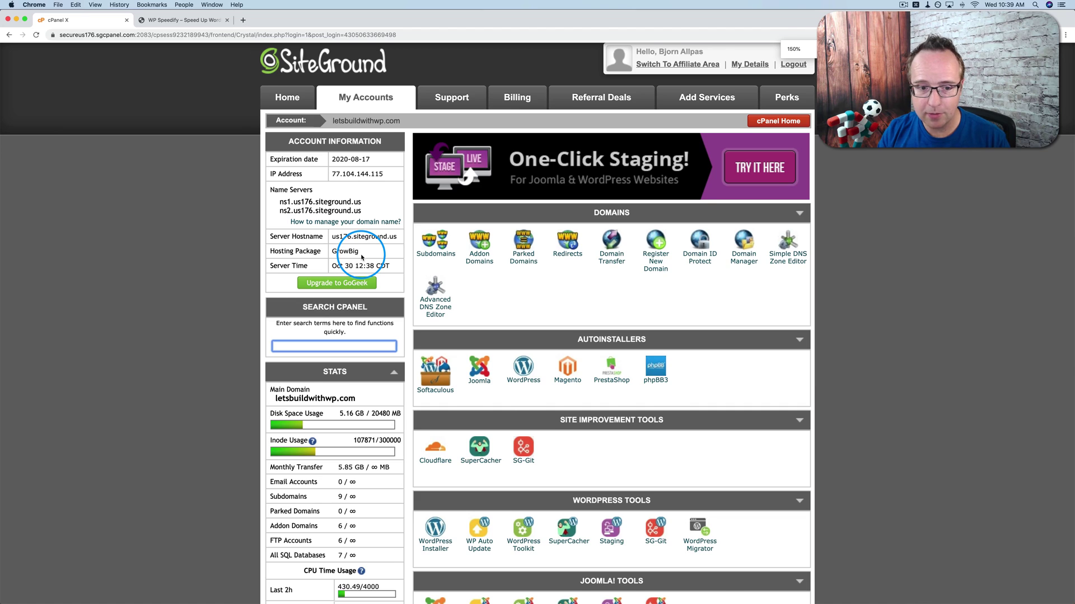
key("super+equal")
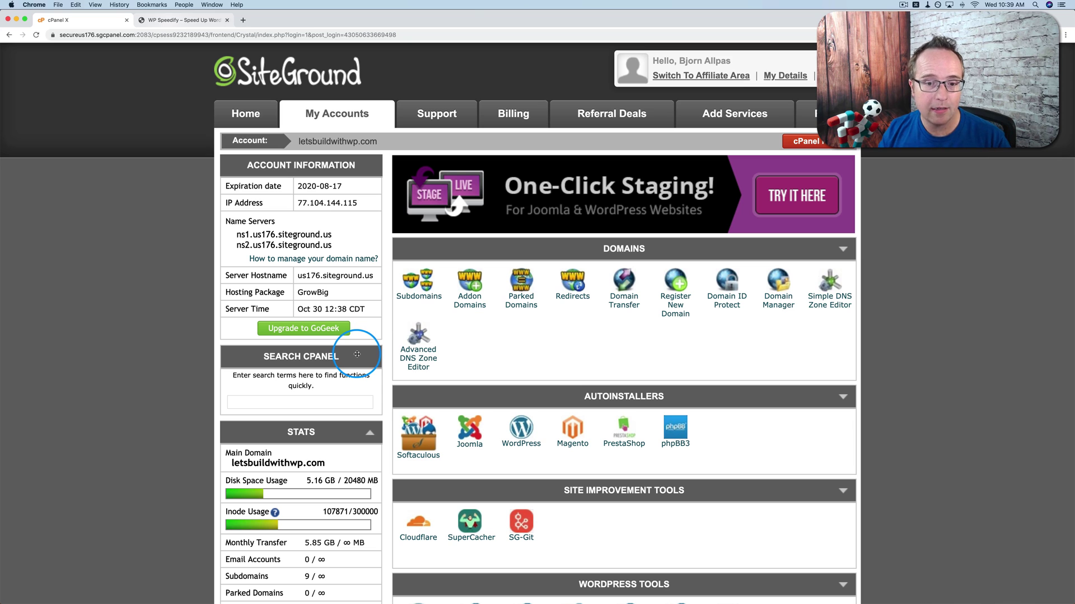
scroll(428, 419, "down", 5)
scroll(436, 428, "down", 12)
scroll(436, 428, "down", 10)
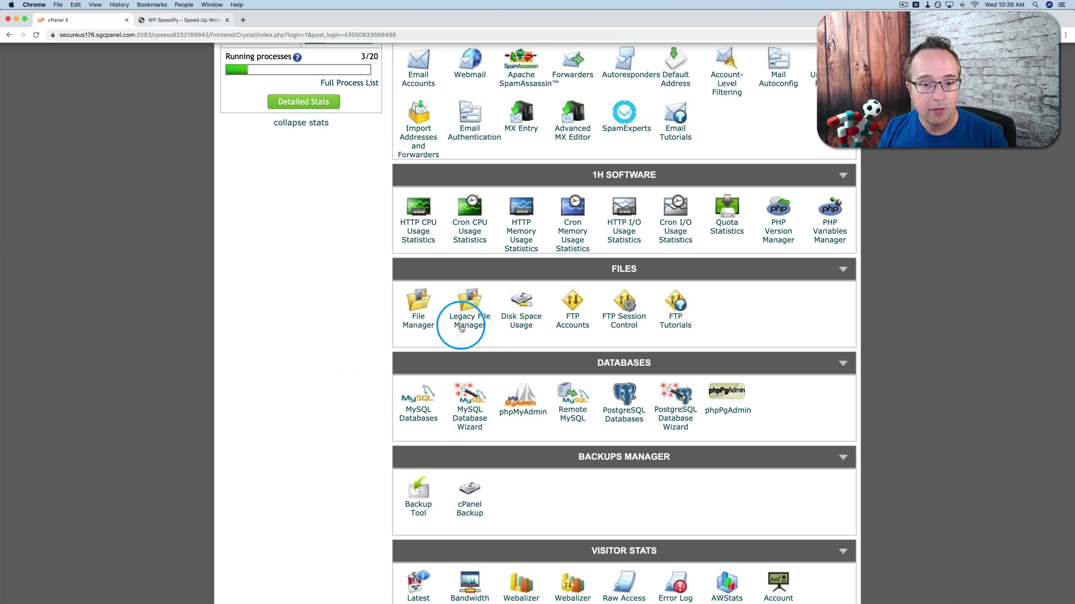
Open File Manager at the Home Directory and enter the public_html folder.
left_click(423, 316)
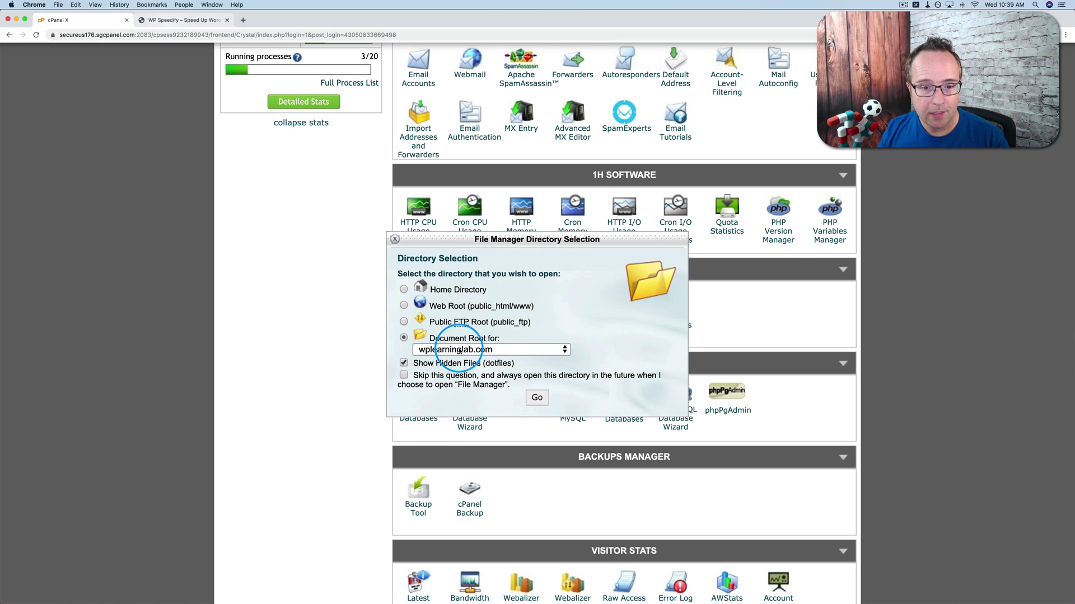
left_click(404, 290)
left_click(537, 398)
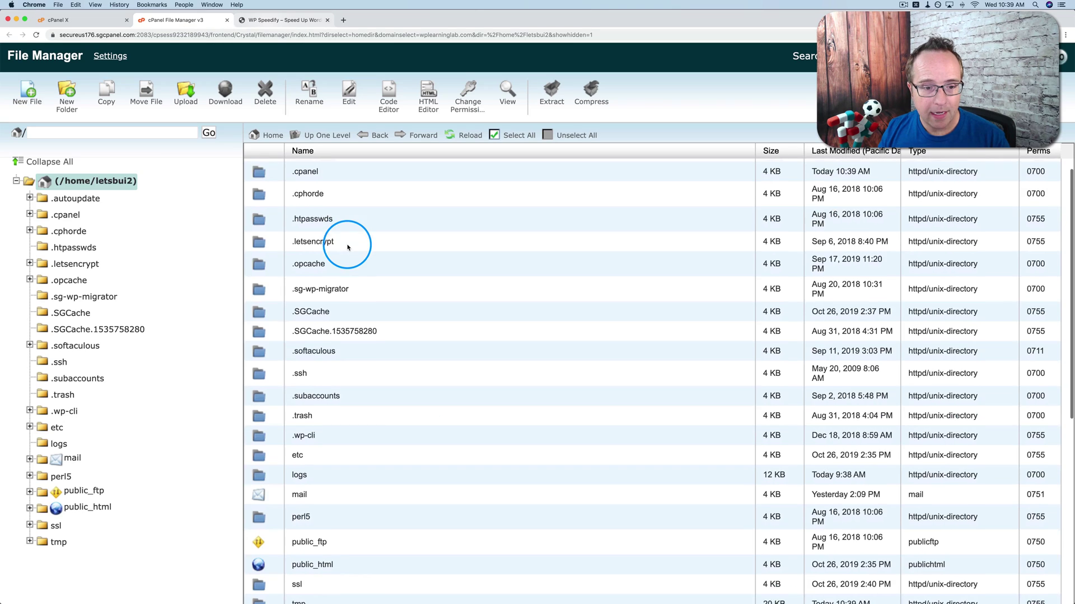
scroll(347, 247, "down", 2)
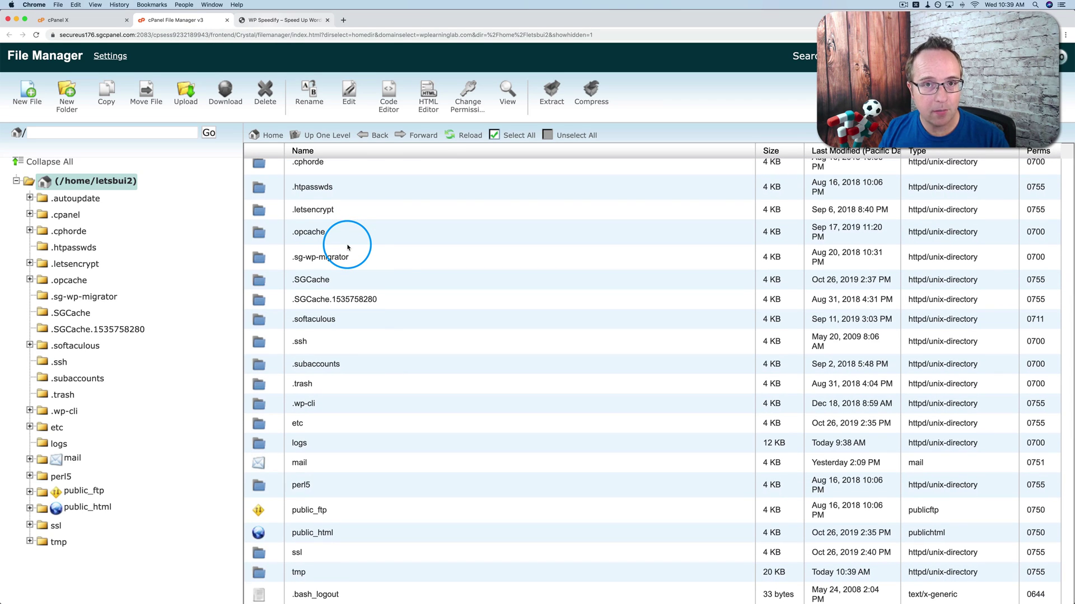
scroll(347, 247, "down", 10)
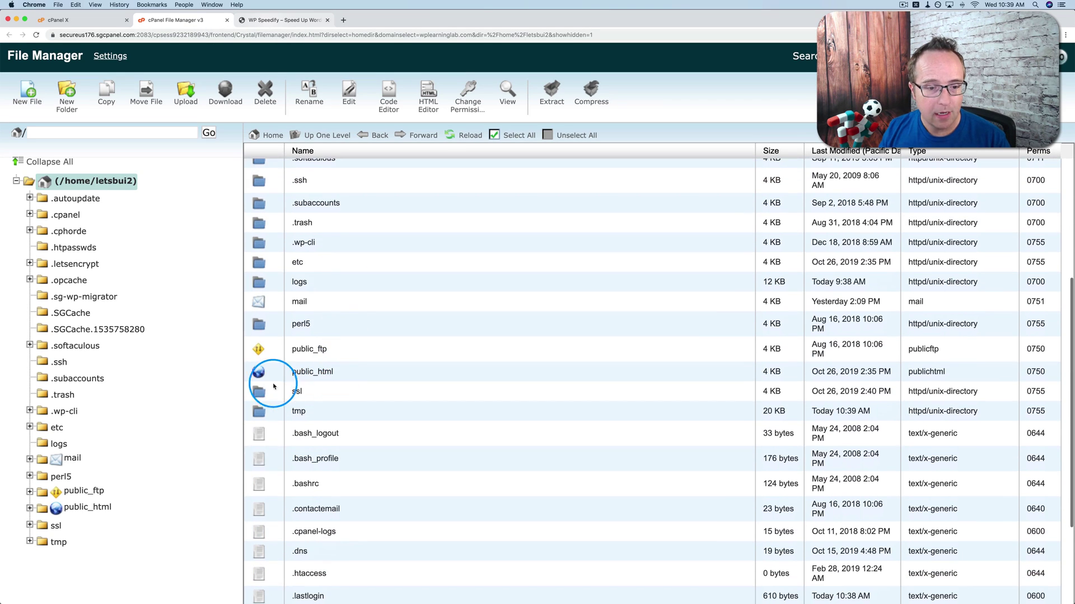
left_click(336, 371)
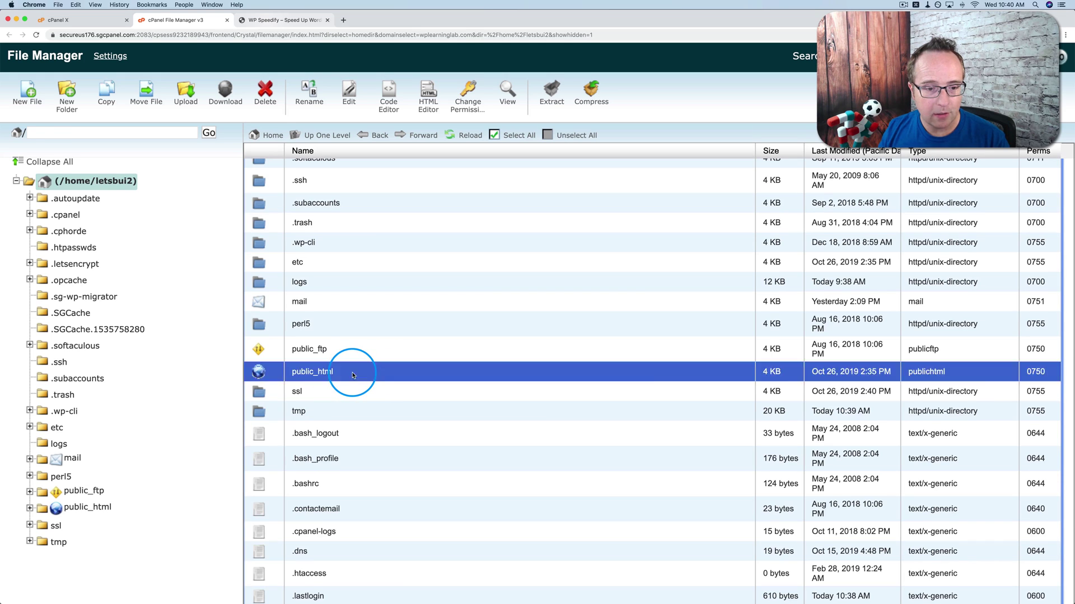
double_click(352, 374)
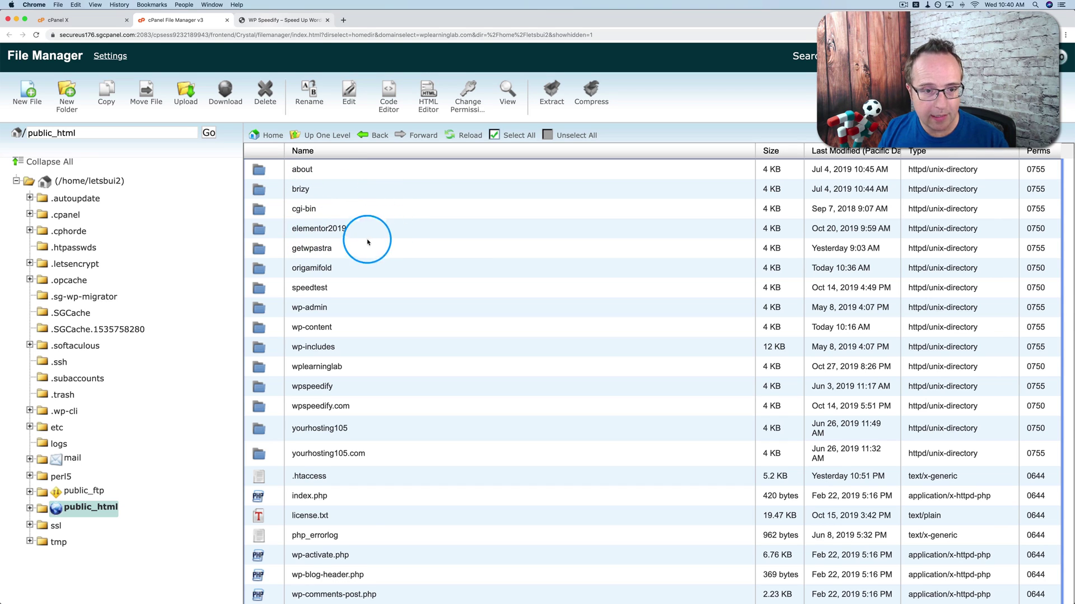
Open the wpspeedify.com site folder inside public_html.
scroll(368, 247, "down", 1)
scroll(370, 263, "down", 1)
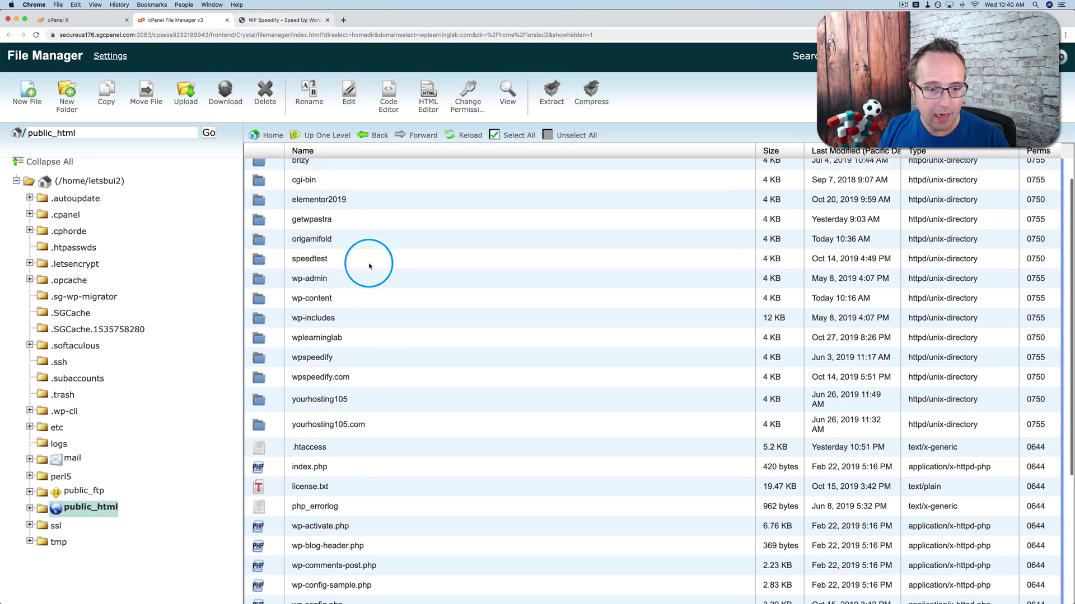
left_click(341, 359)
double_click(342, 361)
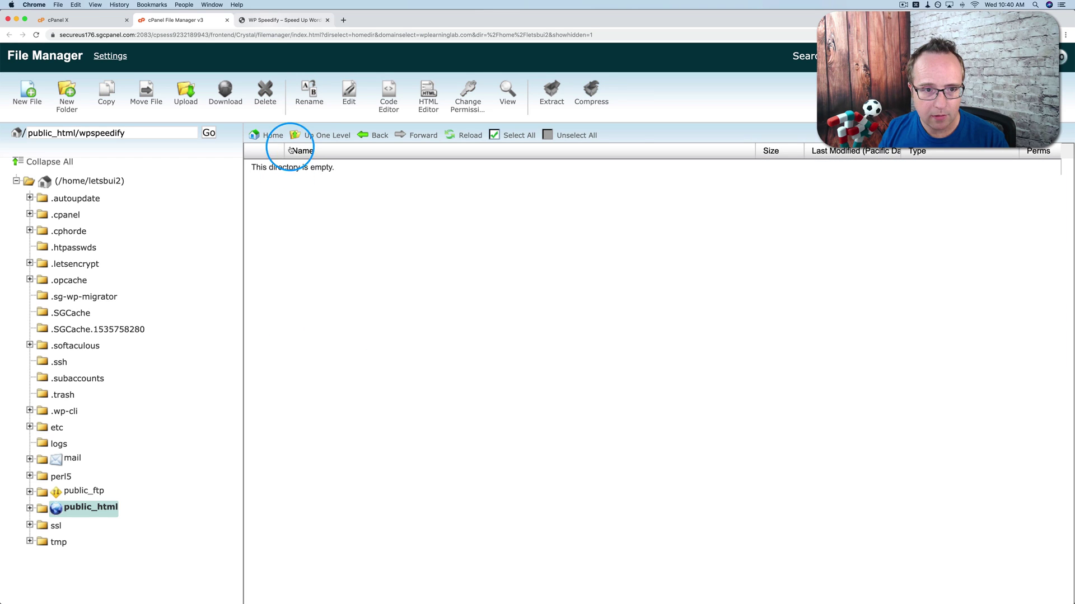
left_click(325, 135)
double_click(356, 407)
Check the live WP Speedify site, then select every file and folder in wpspeedify.com.
left_click(354, 168)
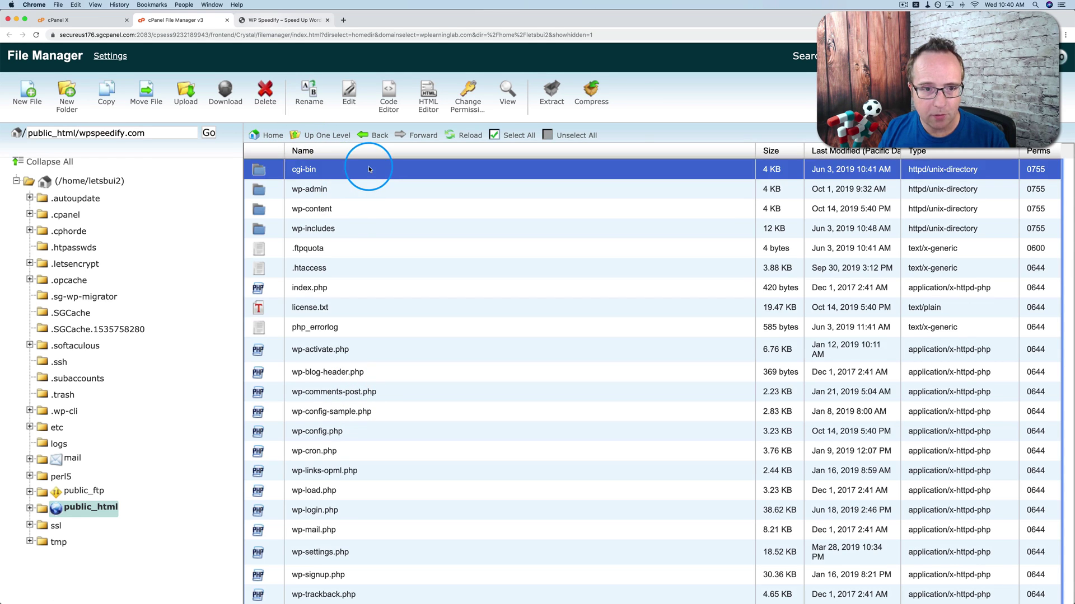
scroll(353, 322, "down", 1)
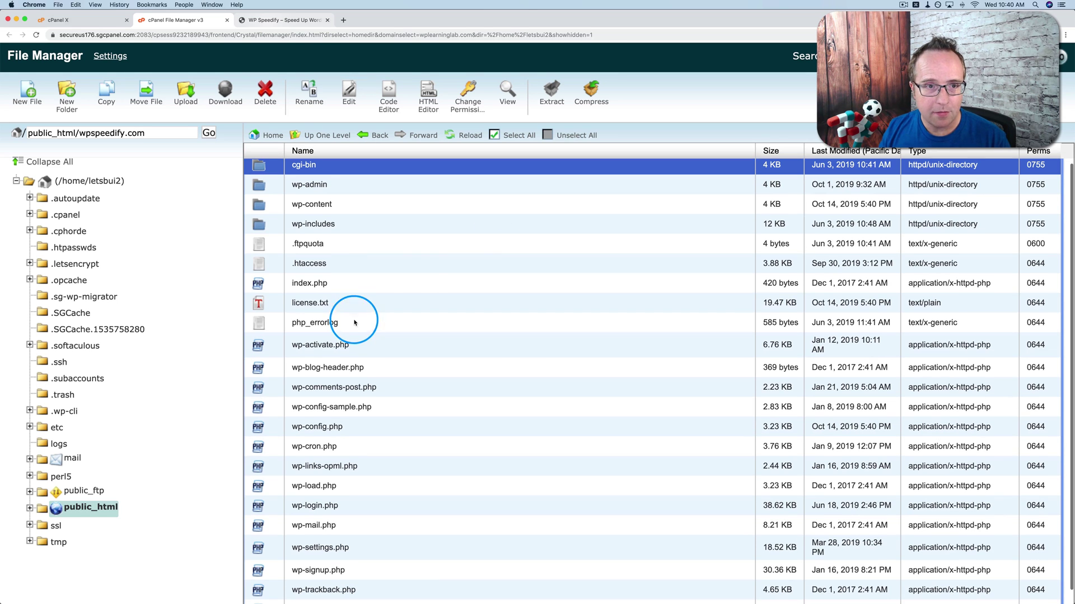
left_click(268, 21)
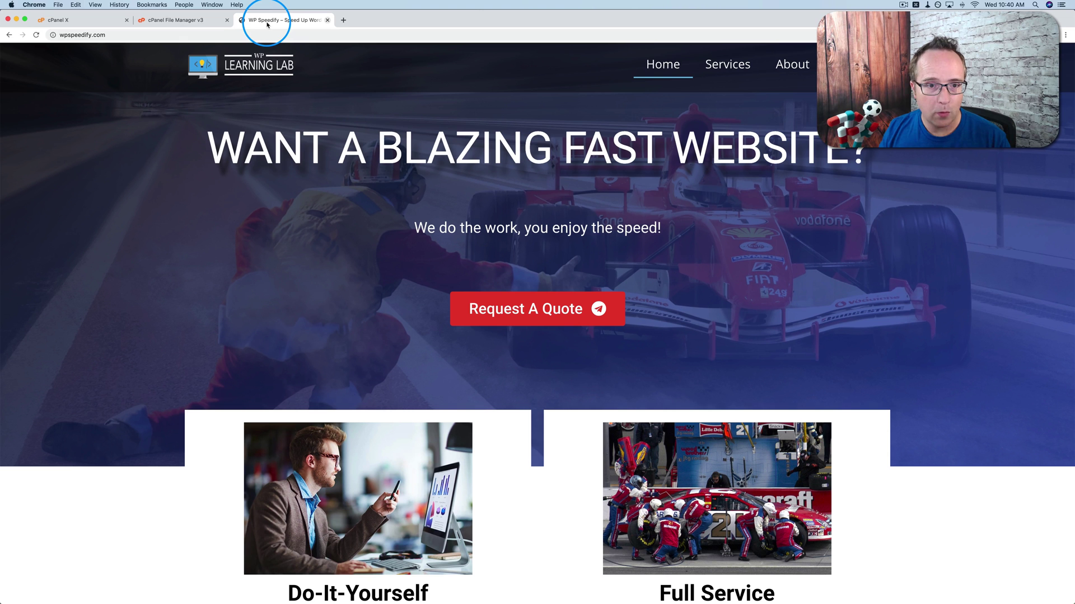
left_click(185, 21)
scroll(354, 334, "down", 1)
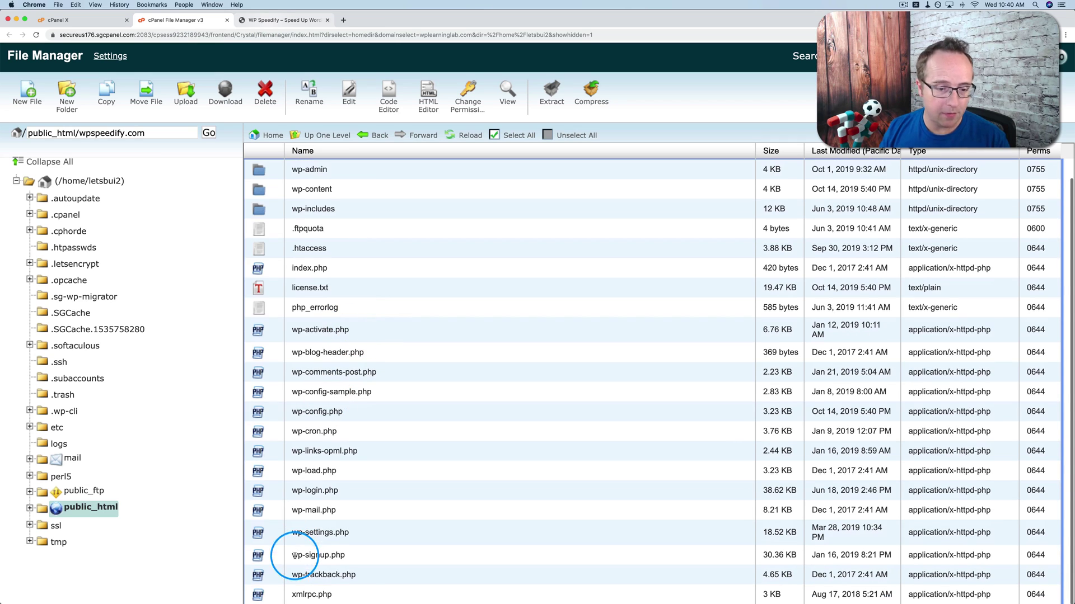
key("super+a")
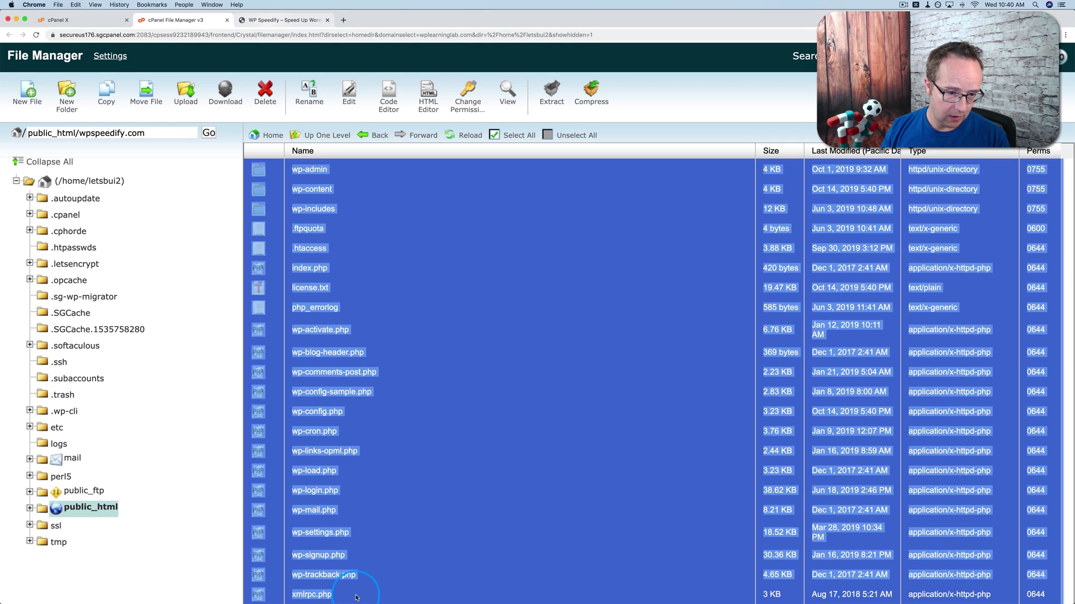
scroll(350, 249, "up", 1)
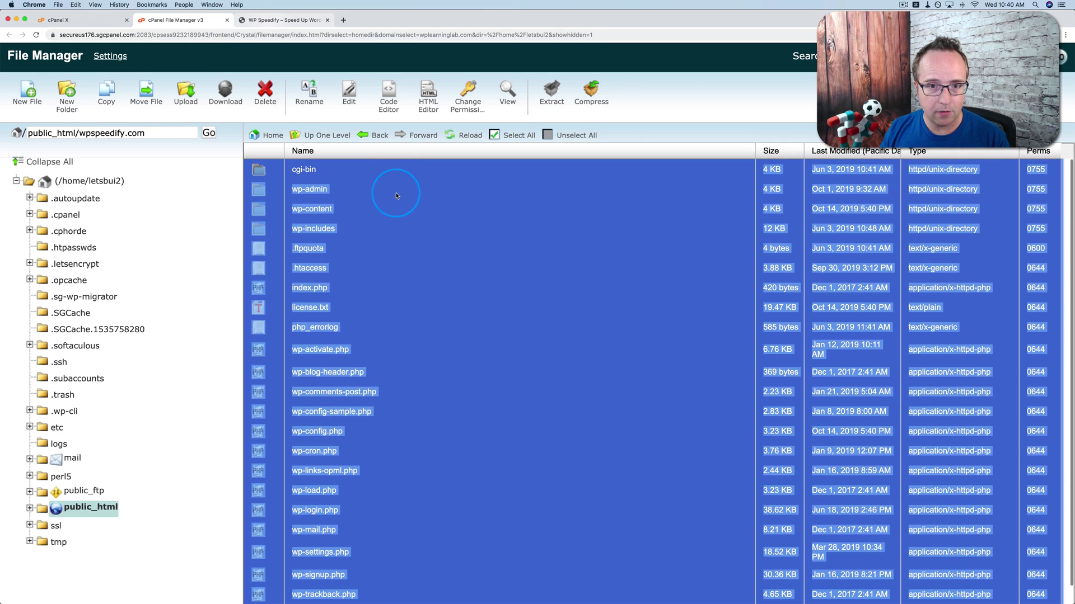
Compress the selected files into a zip archive named full-backup.zip.
right_click(379, 178)
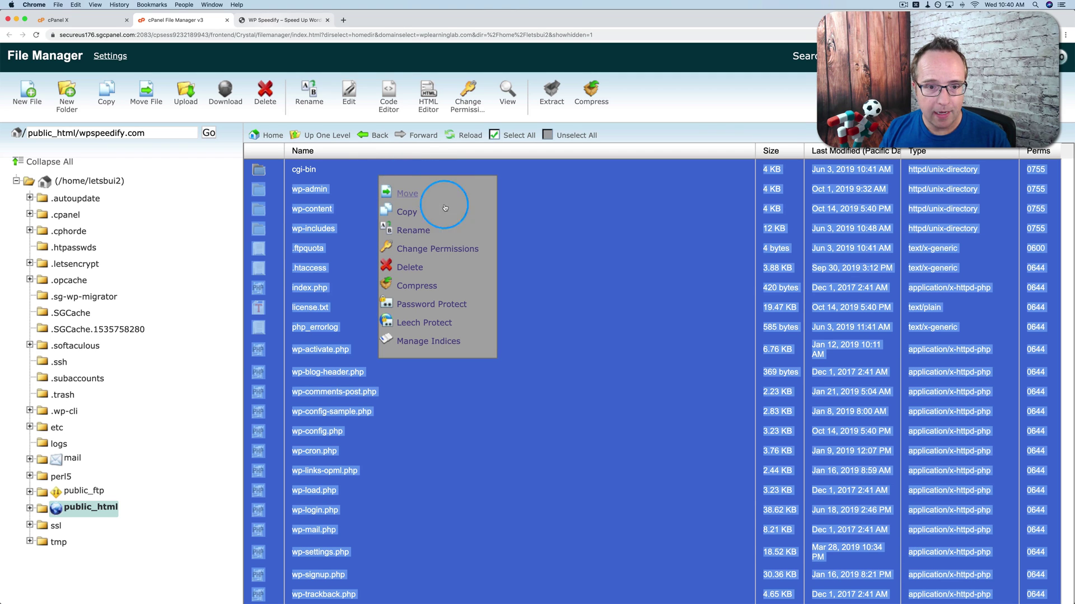
left_click(427, 291)
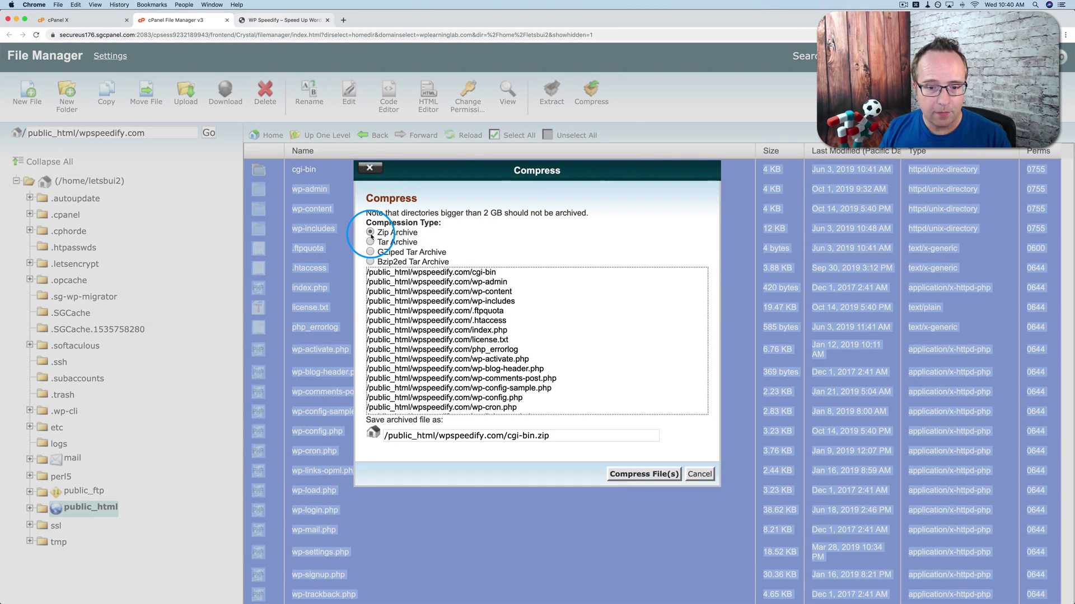
left_click_drag(537, 437, 509, 437)
type("full")
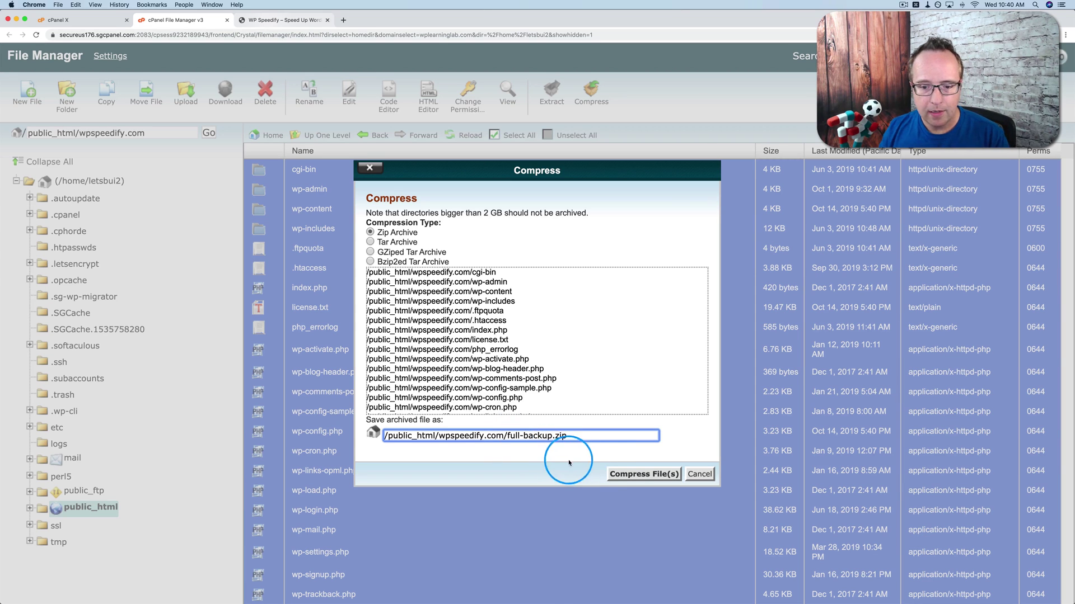
left_click(625, 474)
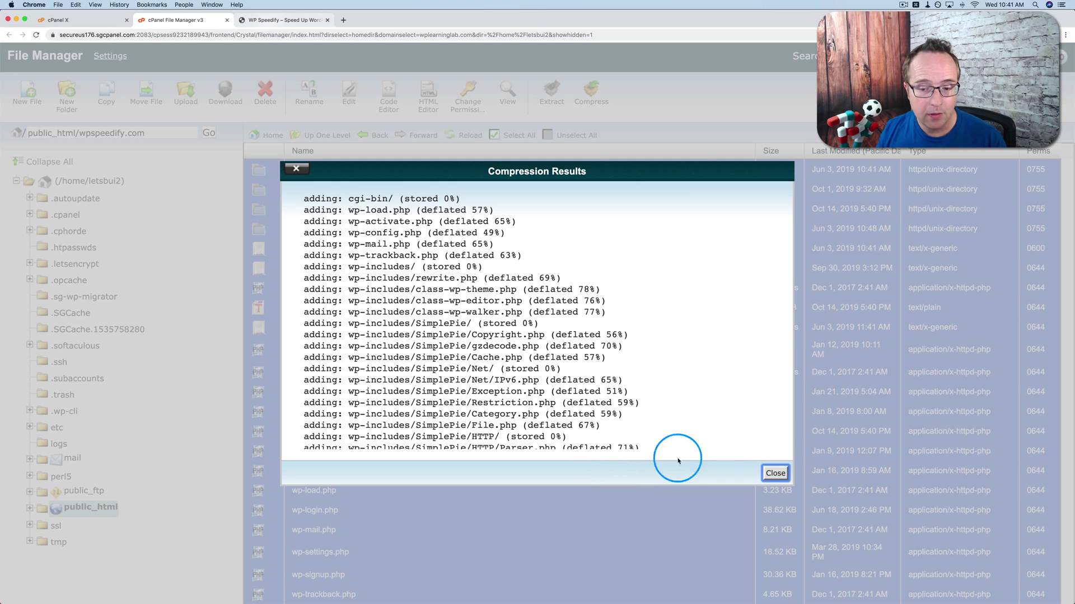
Reload the file list and download the 89.92 MB full-backup.zip to the computer.
left_click(775, 475)
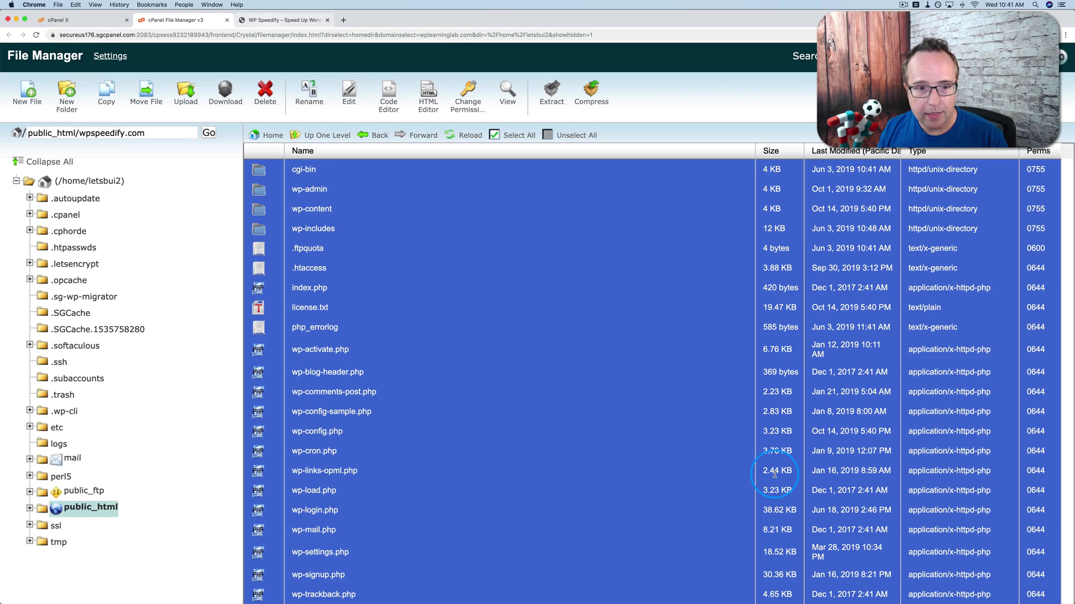
left_click(477, 246)
left_click(462, 136)
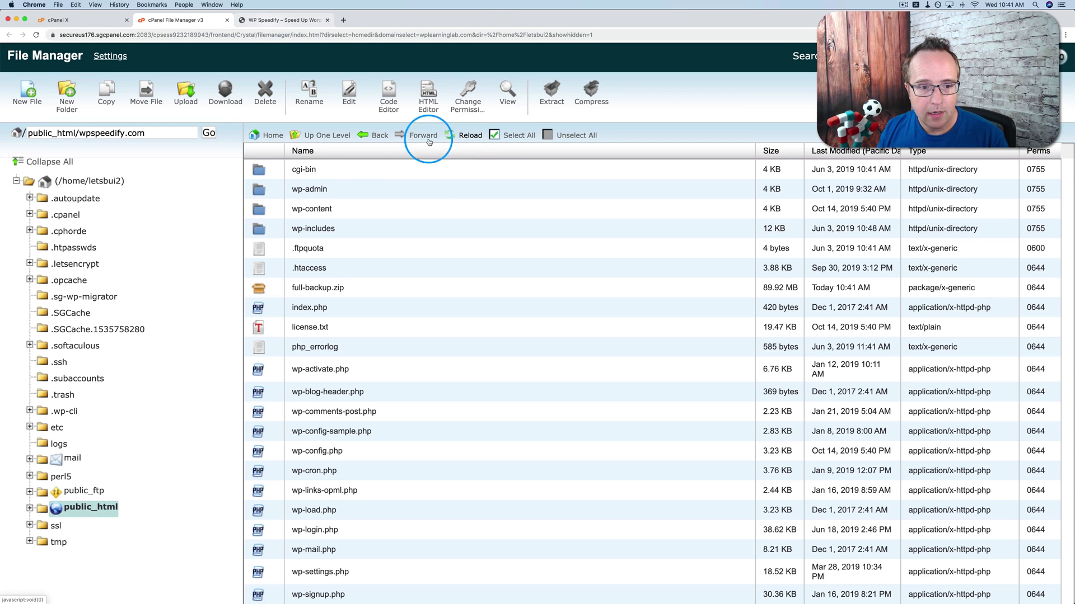
left_click(345, 286)
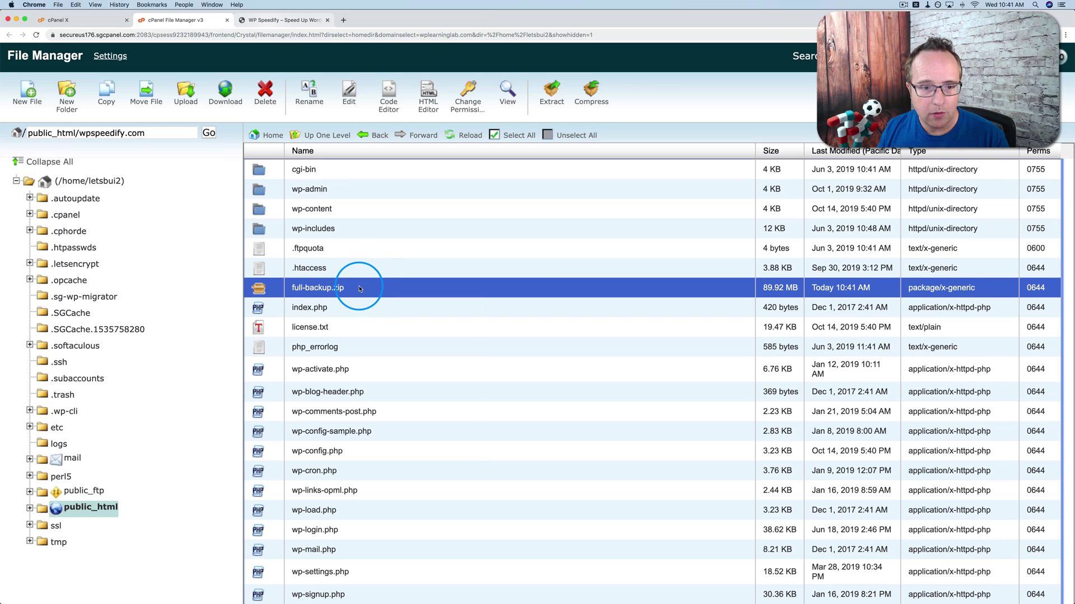
right_click(359, 288)
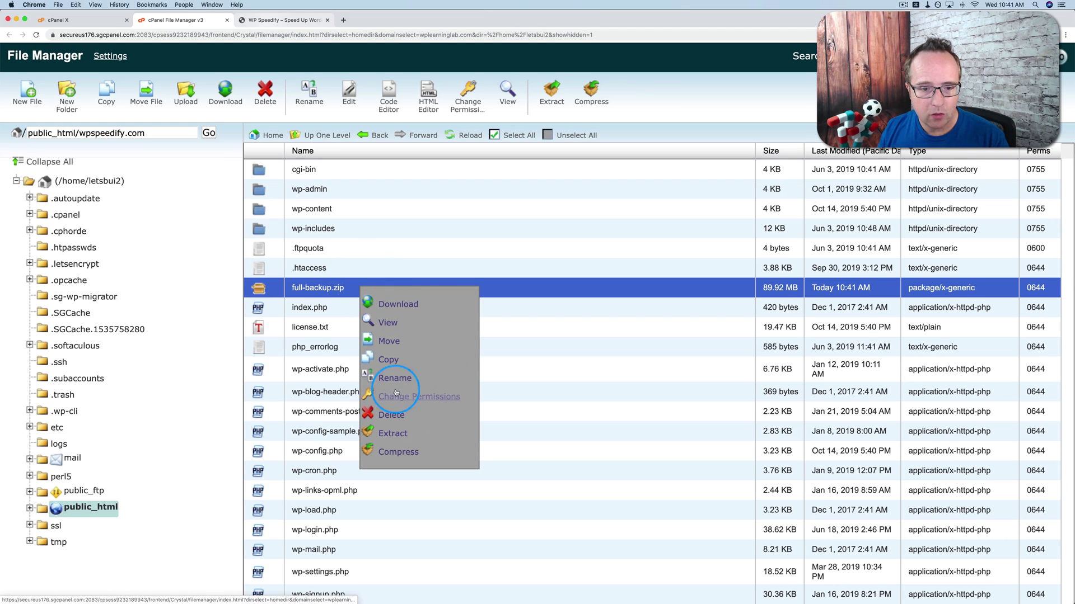
left_click(397, 303)
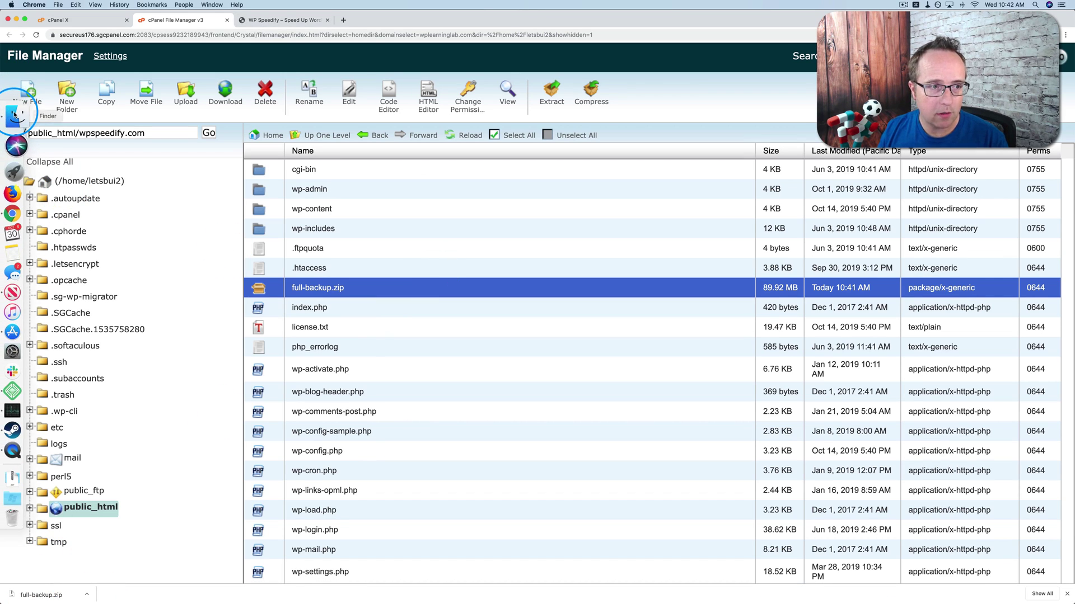
left_click(14, 115)
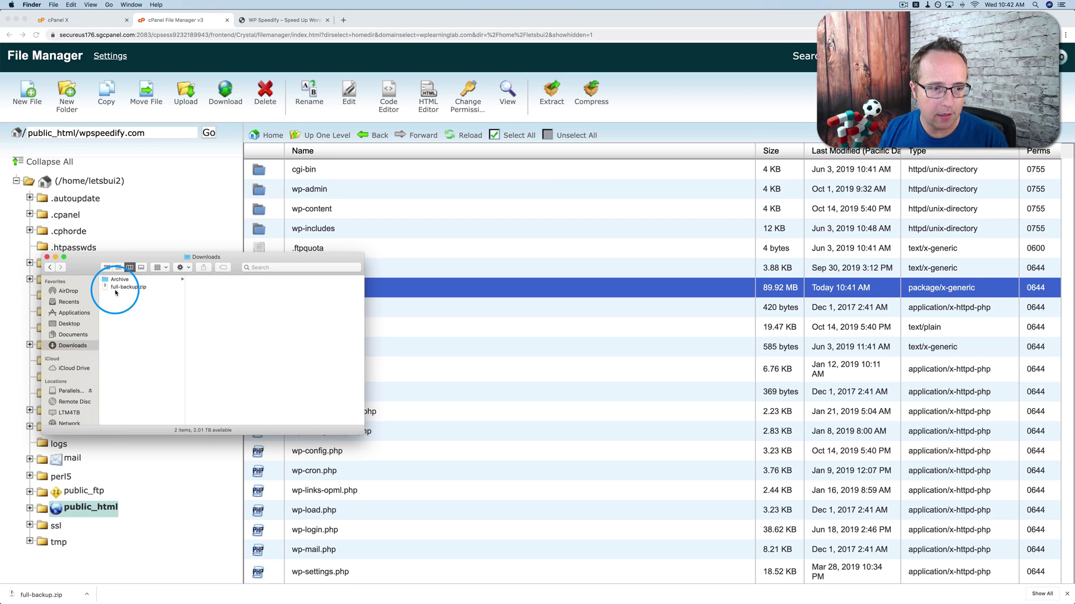
left_click(116, 293)
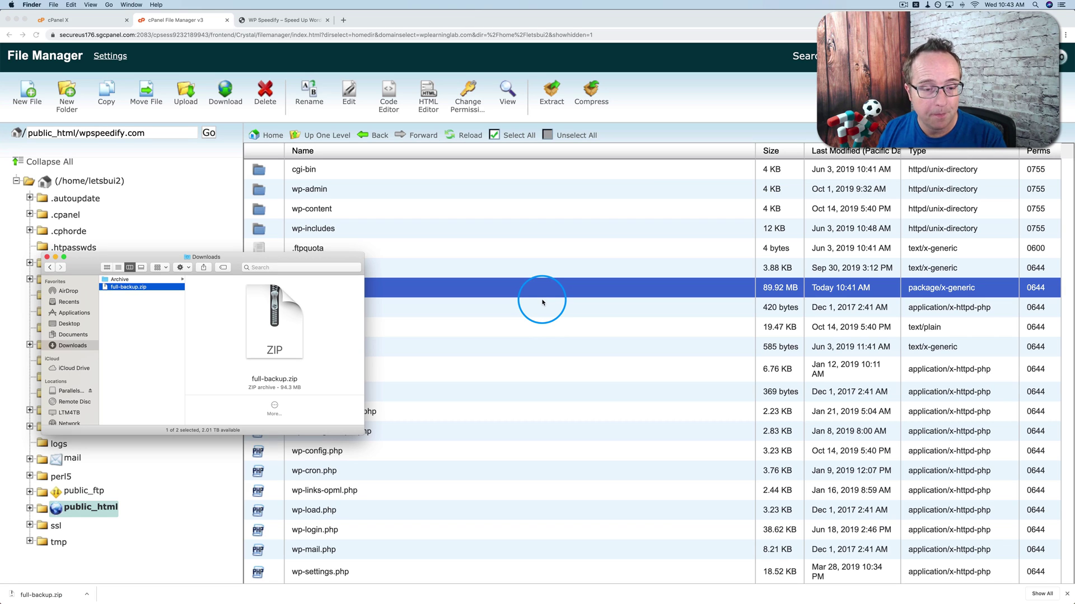
left_click(423, 289)
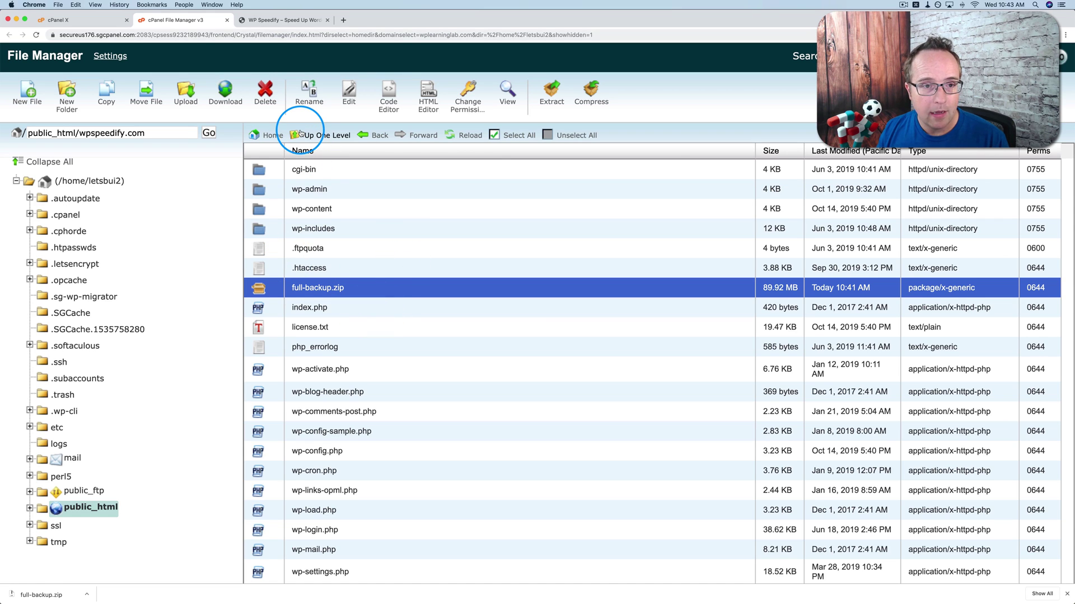
left_click(113, 26)
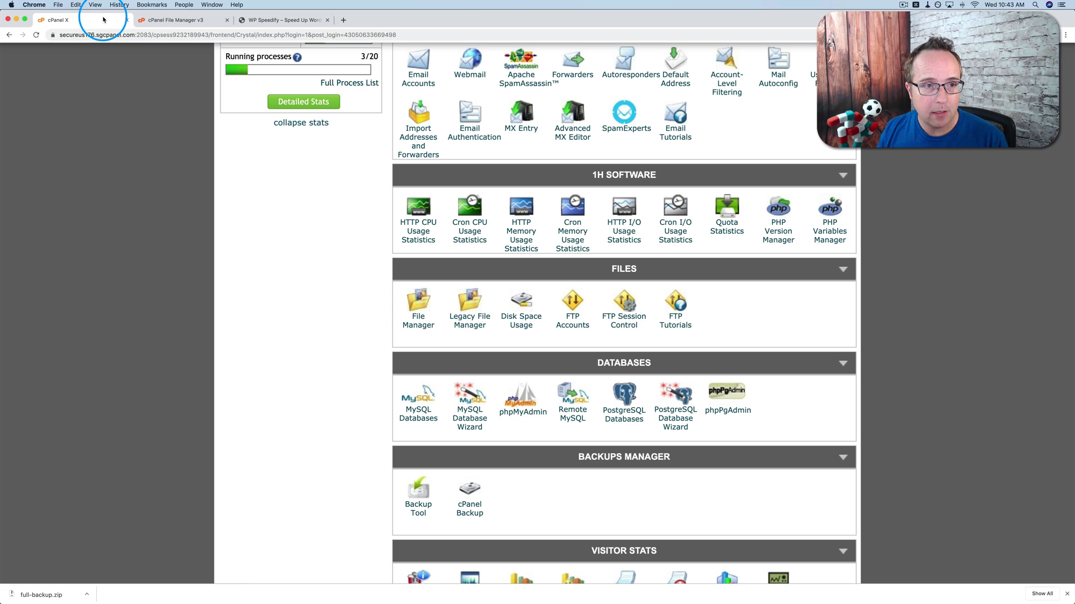
left_click(522, 413)
left_click(187, 25)
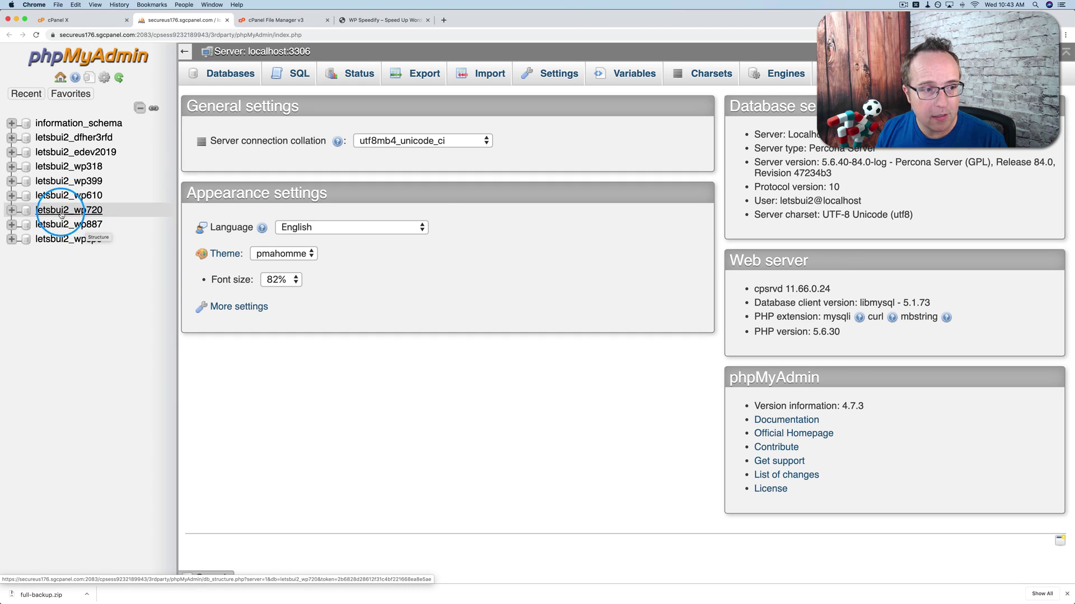
left_click(11, 182)
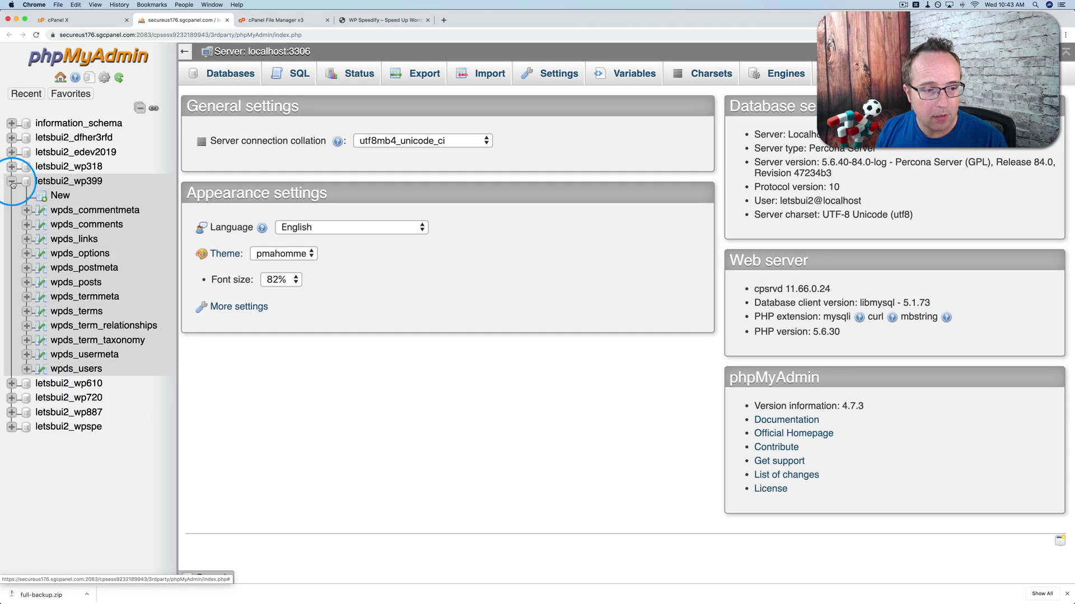
left_click(88, 254)
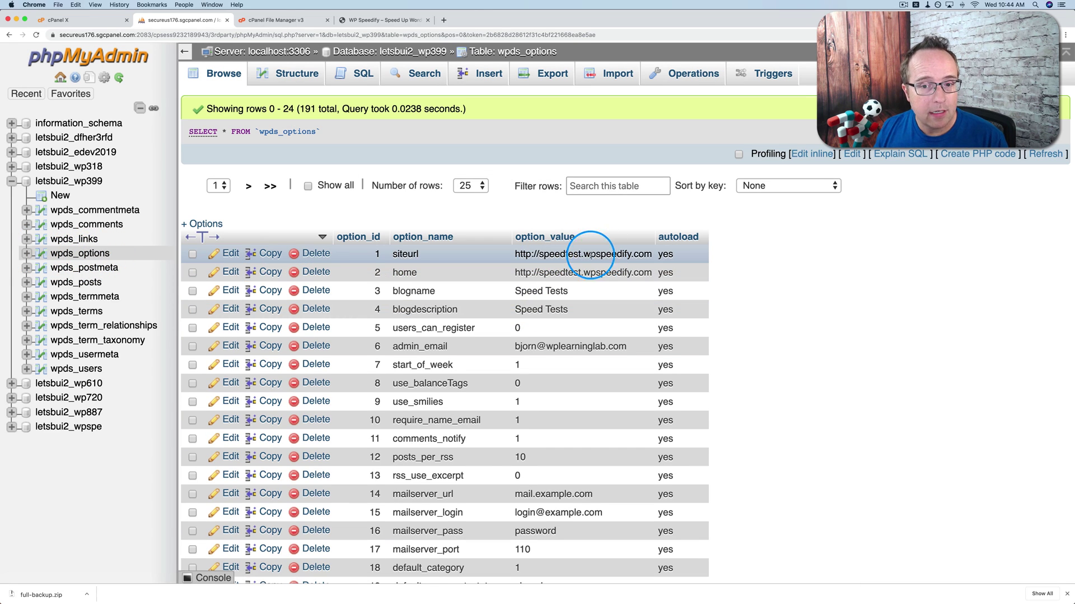
left_click(12, 181)
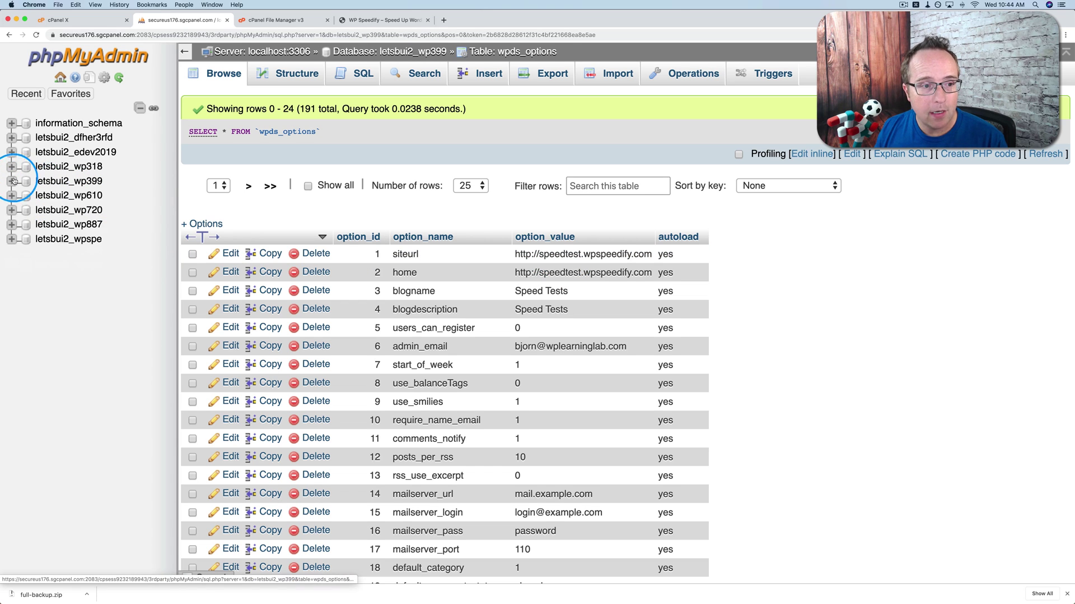
Open wp-config.php in the editor and highlight the DB_NAME value letsbui2_wpspe.
left_click(297, 21)
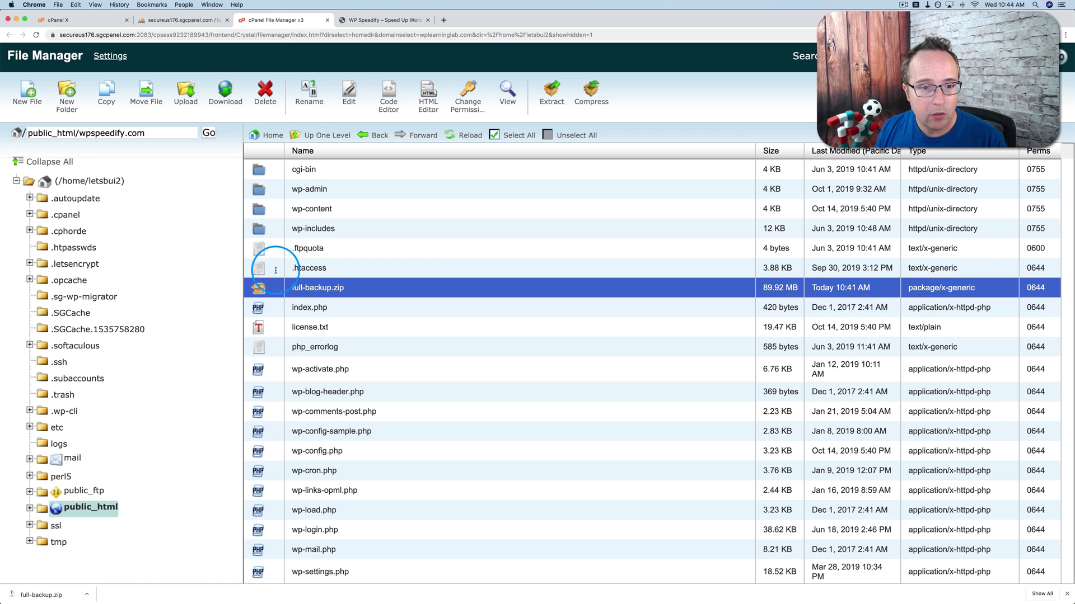
scroll(346, 371, "down", 2)
scroll(345, 371, "down", 1)
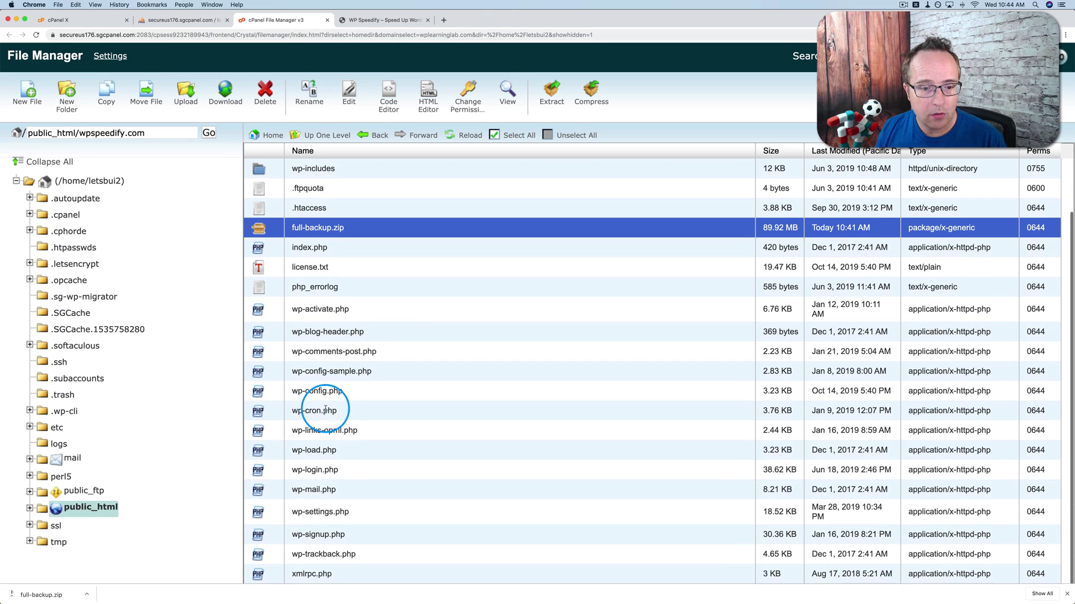
left_click(369, 395)
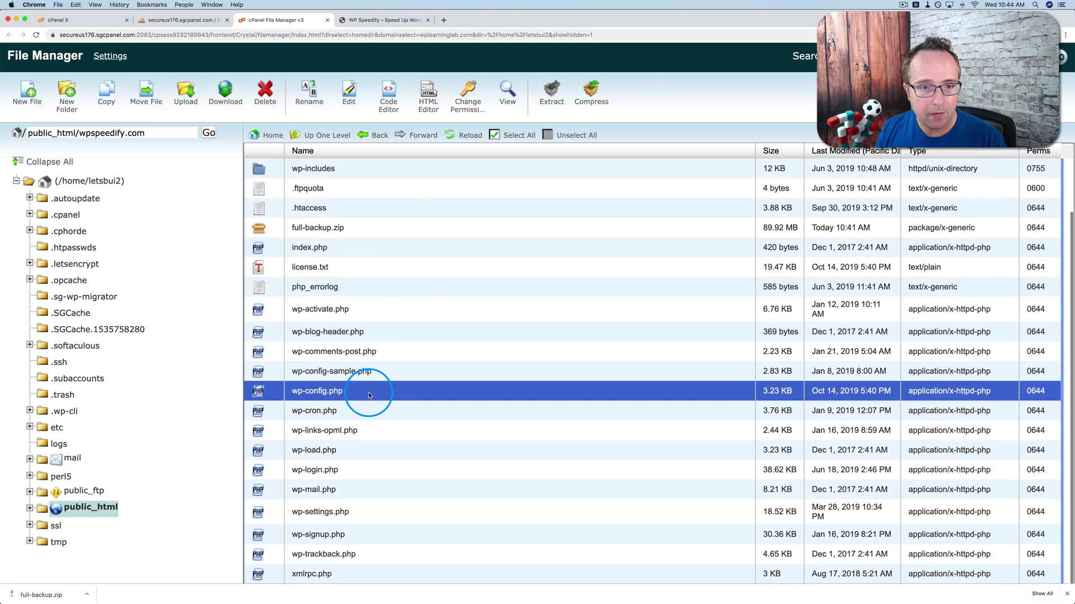
left_click(348, 100)
left_click(671, 425)
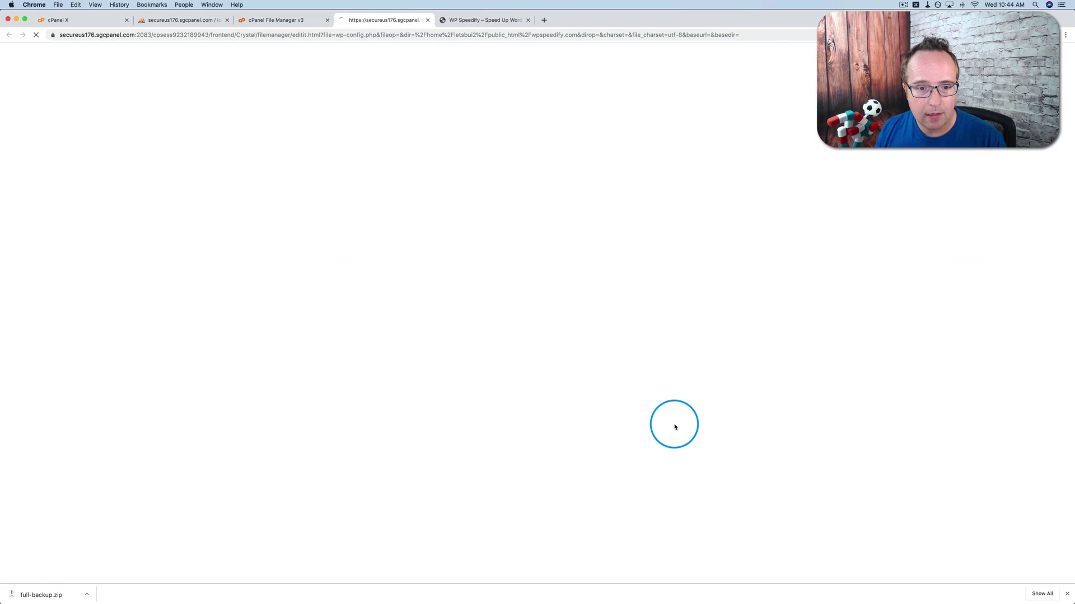
scroll(237, 242, "down", 3)
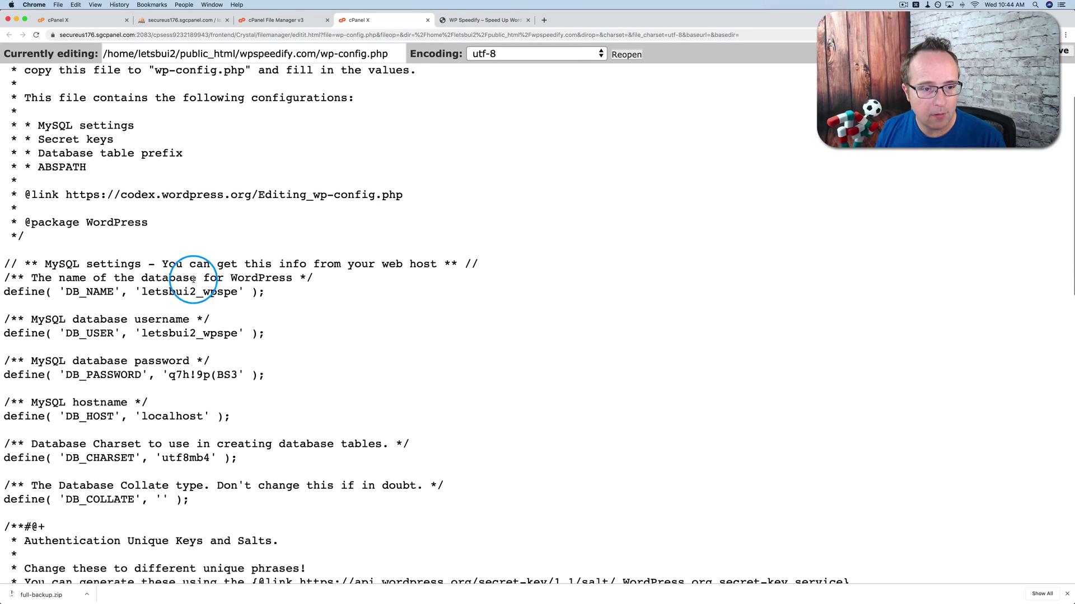
double_click(181, 292)
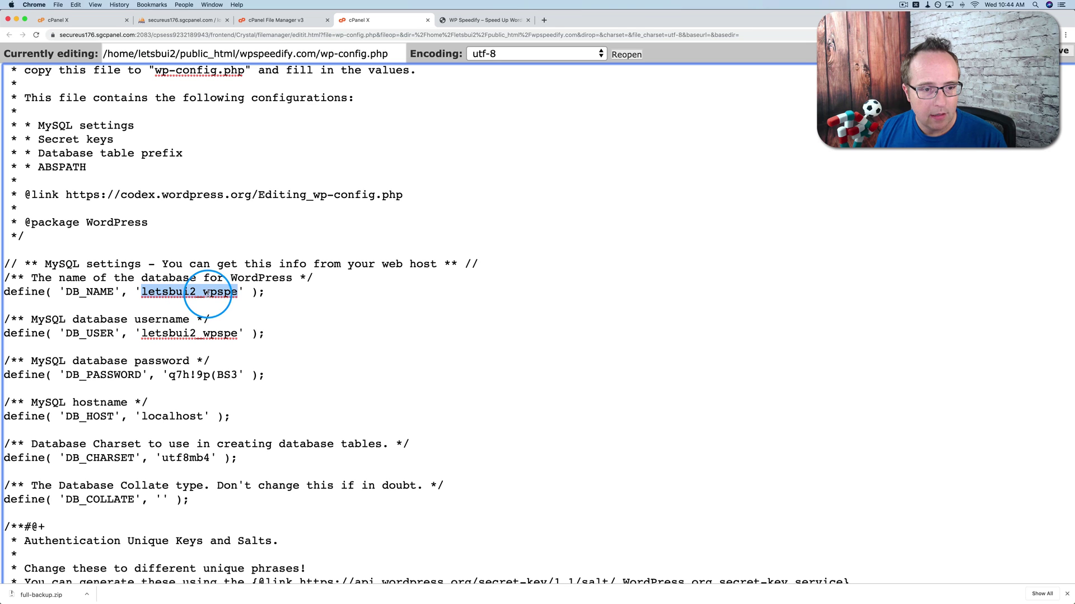
Inspect letsbui2_wpspe's vhef_options table, then open the database's Structure view of vhef_ tables.
left_click(273, 23)
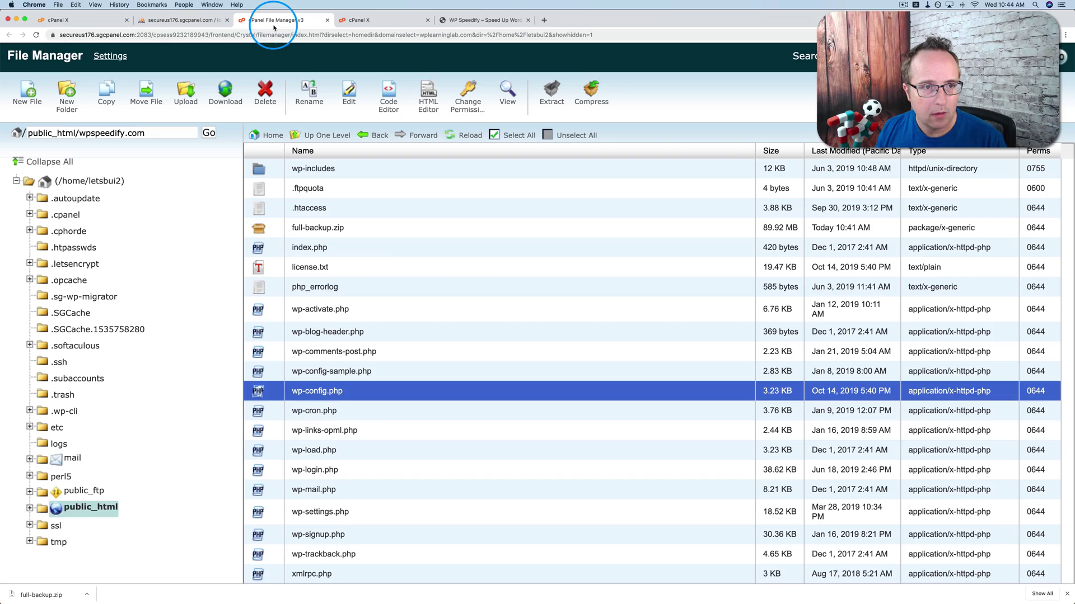
left_click(205, 21)
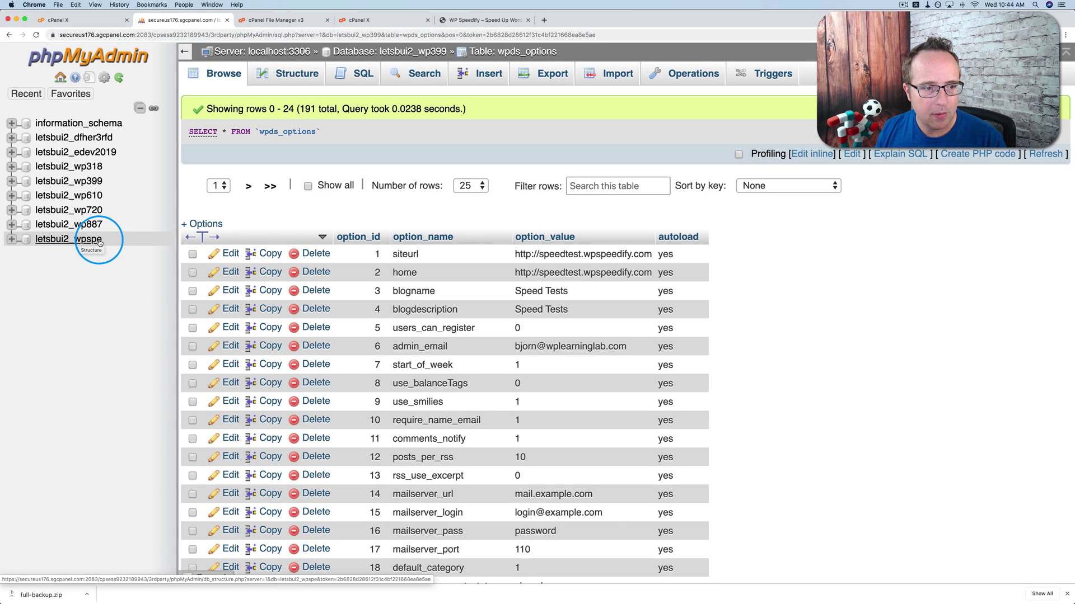
left_click(11, 240)
scroll(58, 266, "down", 1)
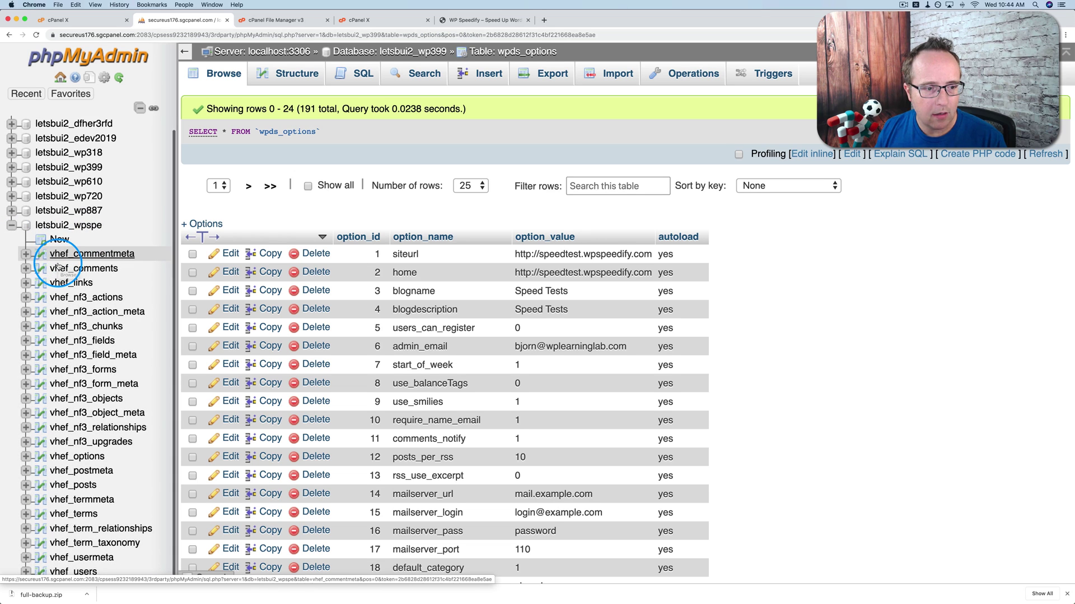
left_click(88, 456)
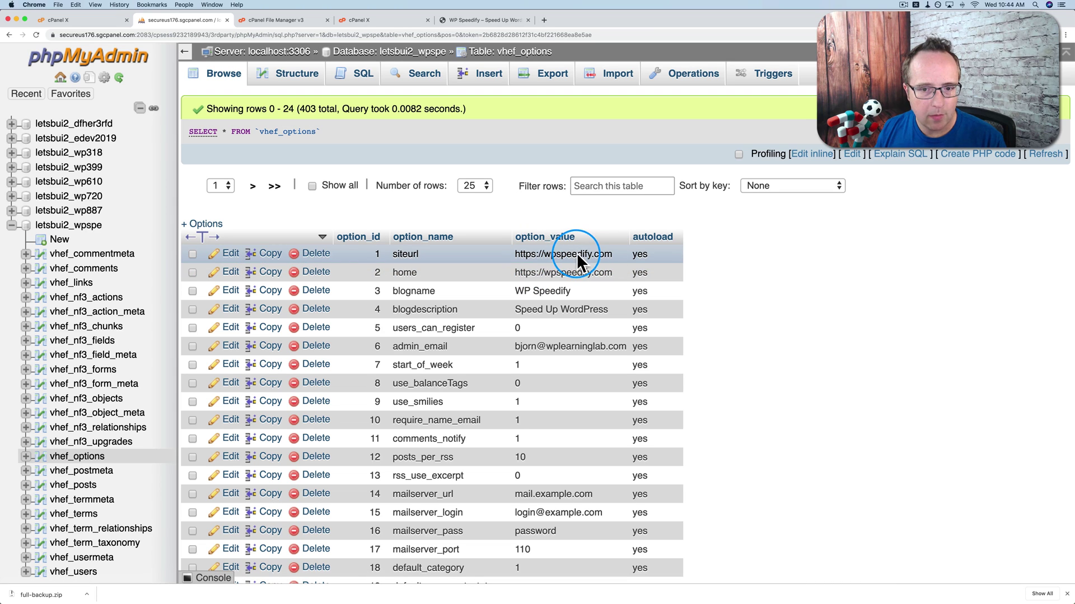
left_click(79, 227)
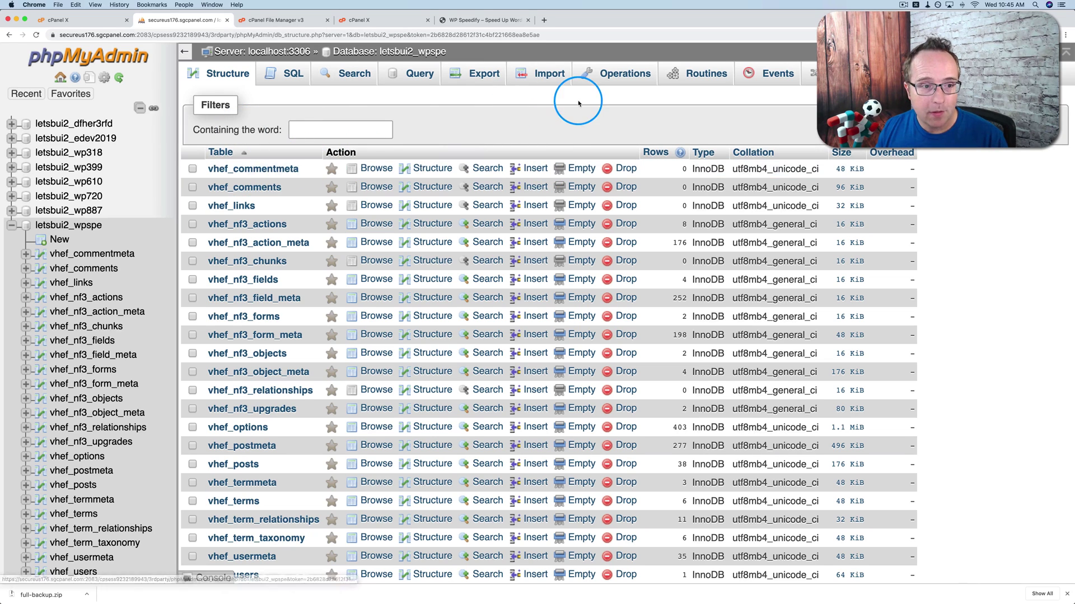
Quick-export letsbui2_wpspe as letsbui2_wpspe.sql and go back to its table list.
left_click(85, 225)
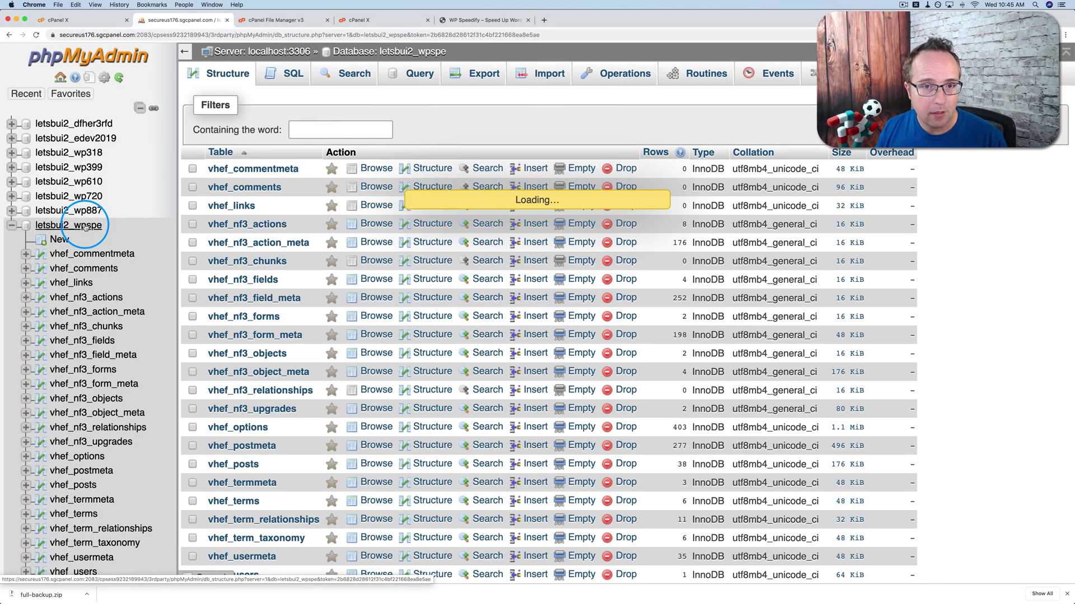
left_click(476, 78)
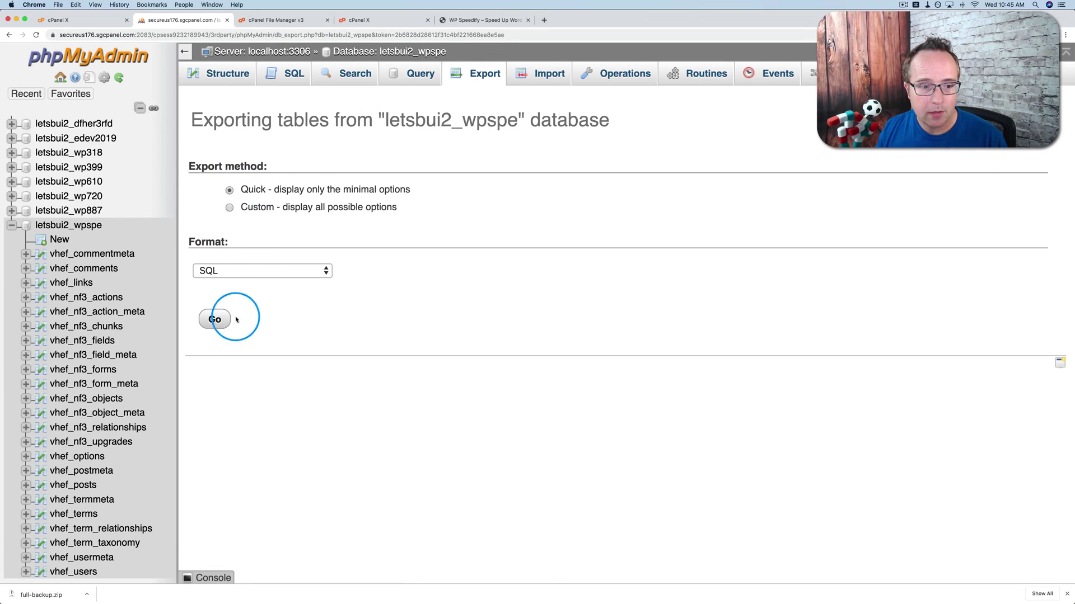
left_click(213, 321)
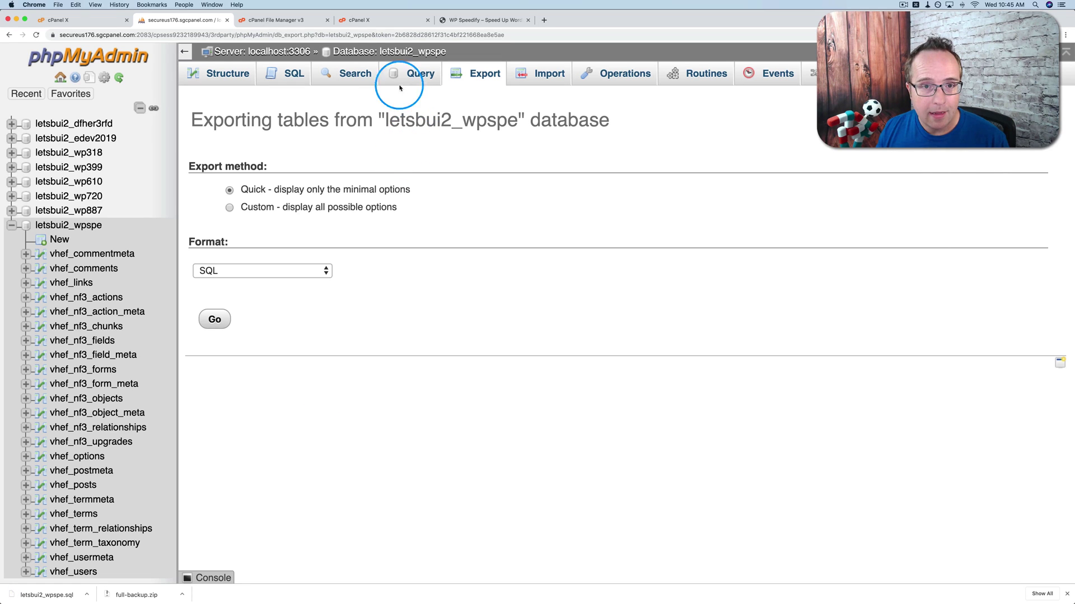
left_click(381, 54)
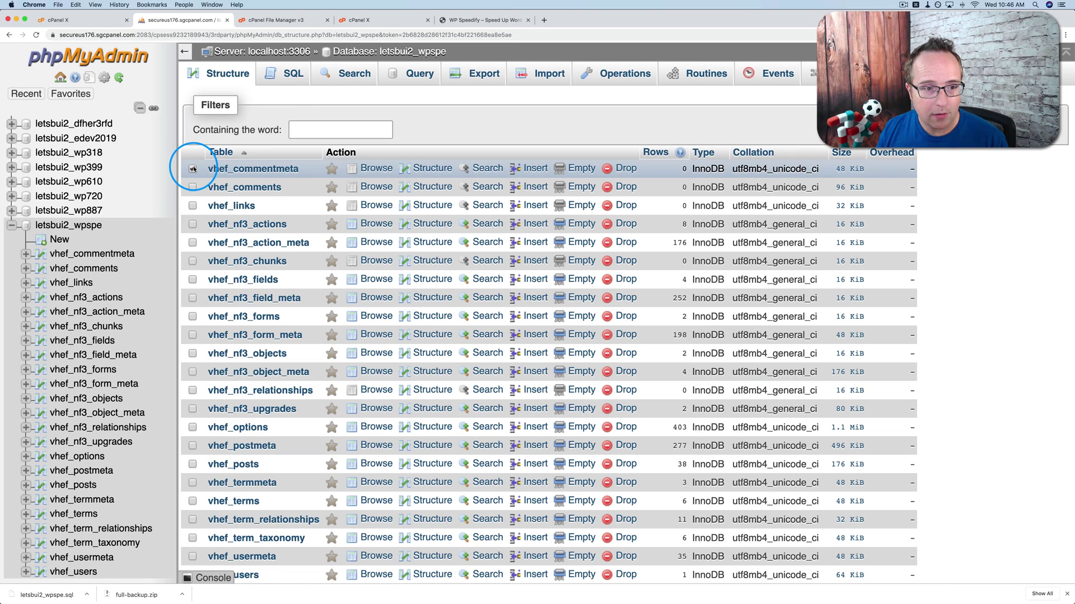
Check all 23 tables in letsbui2_wpspe and drop them, confirming the DROP TABLE query.
scroll(190, 345, "down", 5)
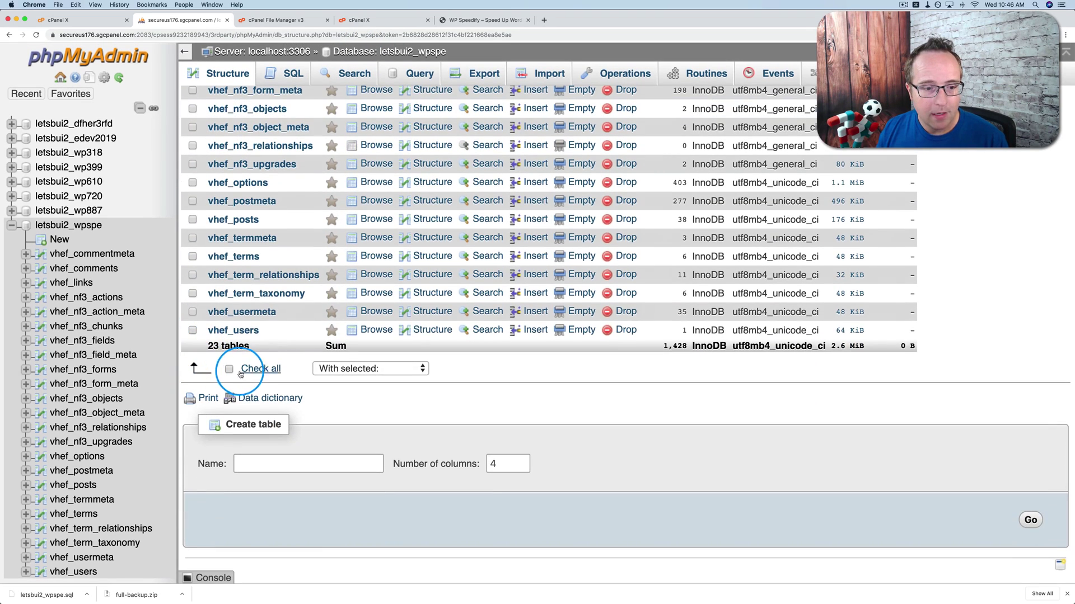
left_click(228, 368)
left_click(344, 369)
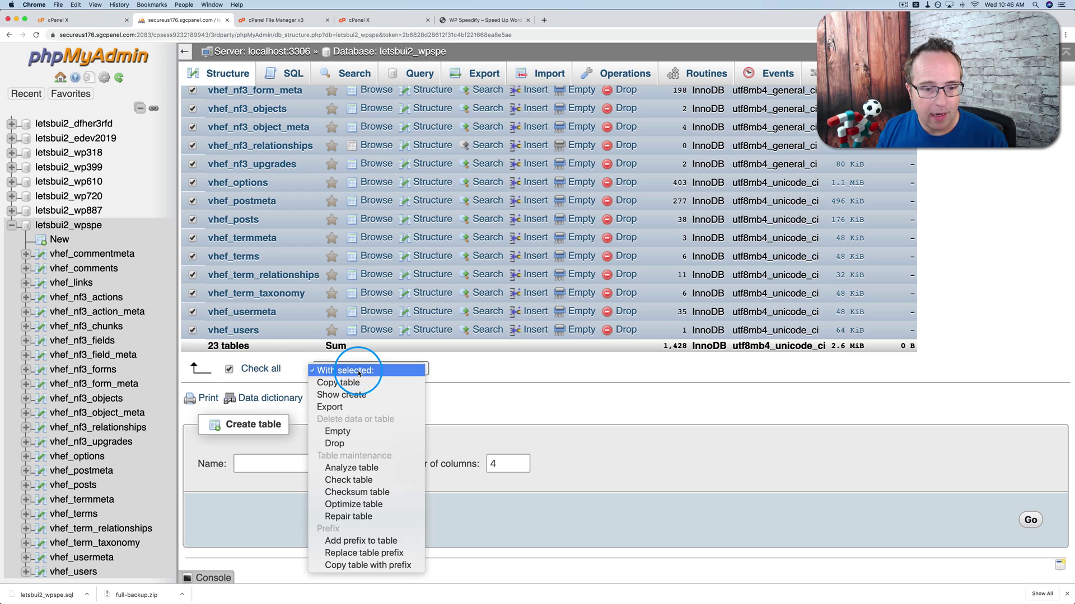
left_click(334, 443)
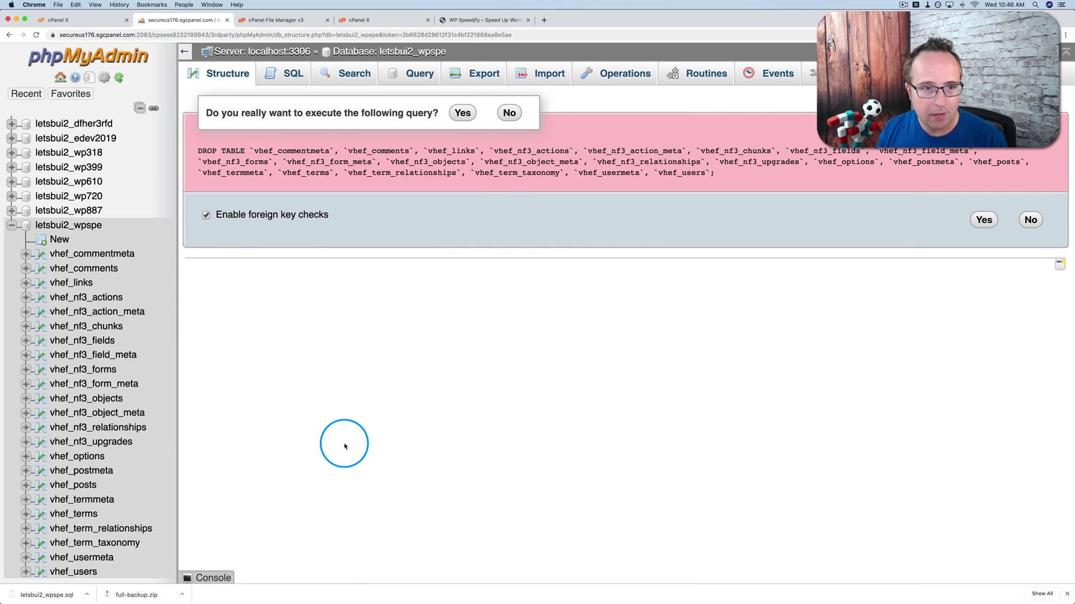
left_click(985, 221)
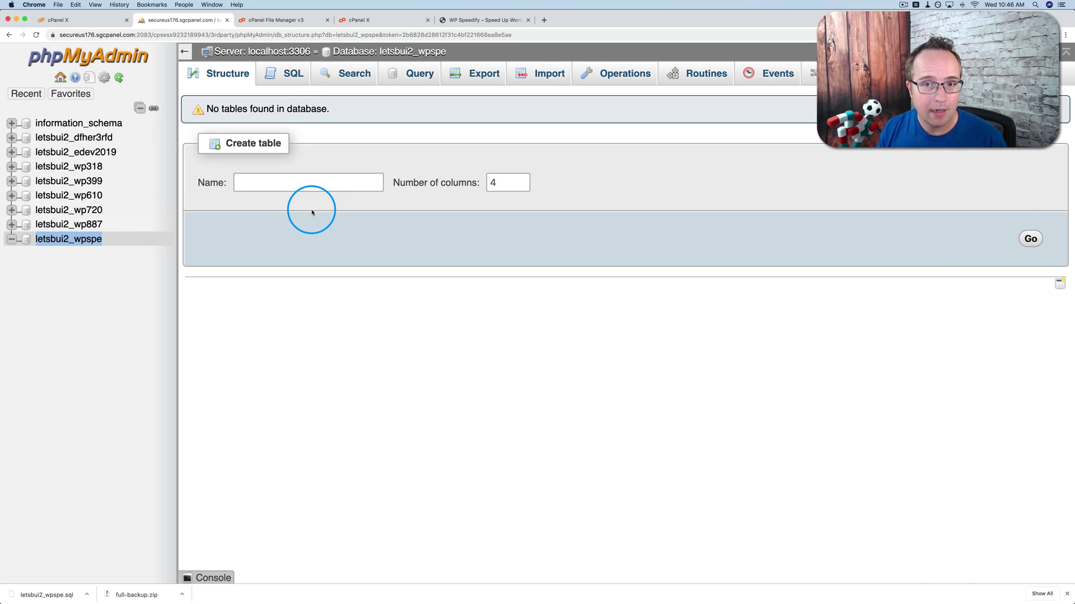
Select every item in wpspeedify.com from cgi-bin to xmlrpc.php, including full-backup.zip.
left_click(464, 22)
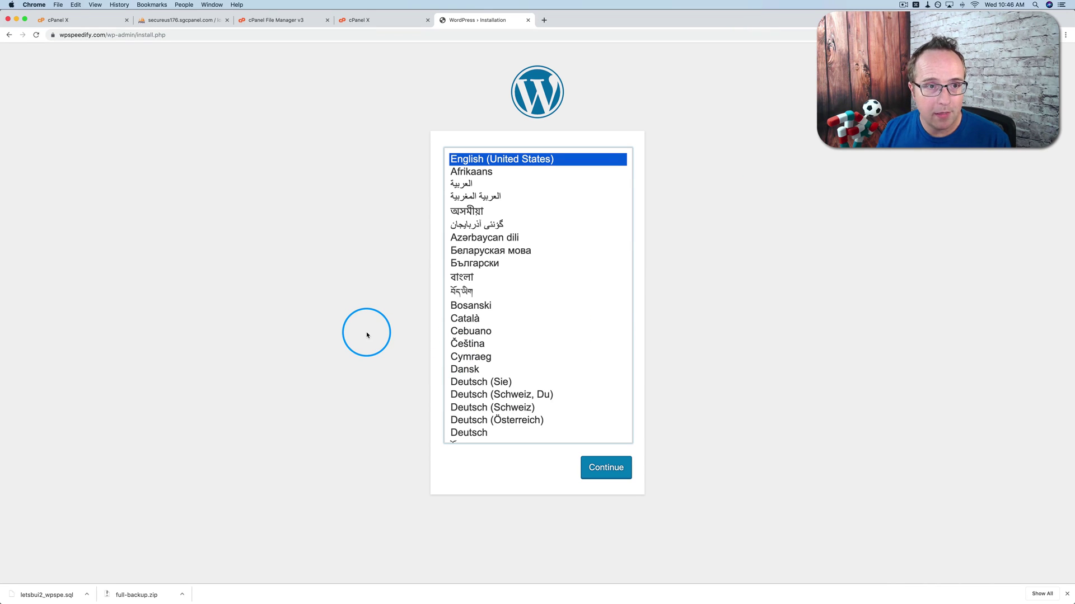
left_click(291, 20)
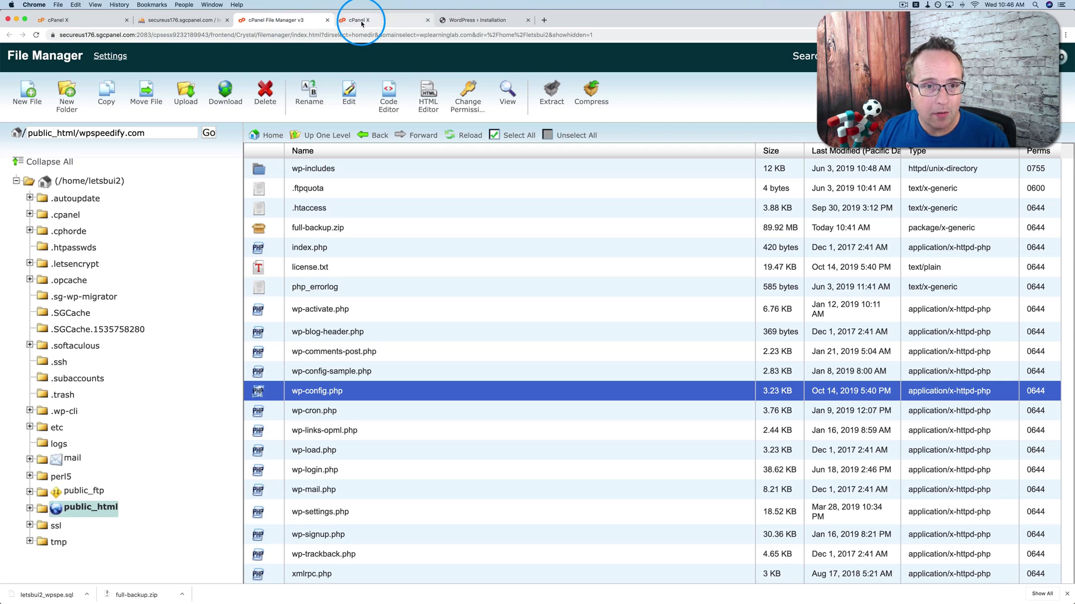
left_click(354, 168)
scroll(339, 224, "up", 3)
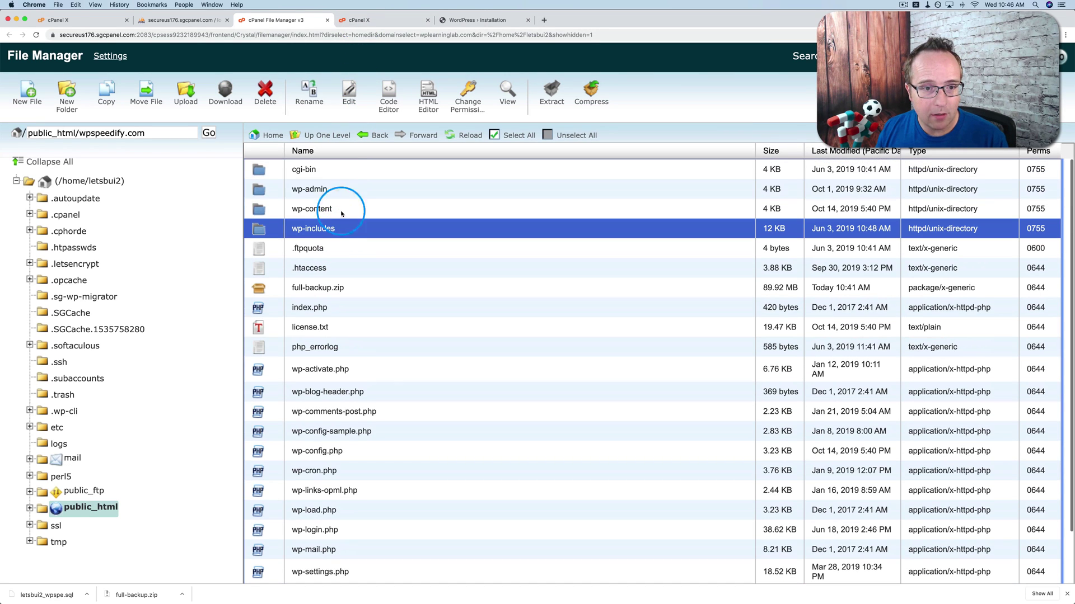
left_click(343, 171)
scroll(343, 360, "down", 2)
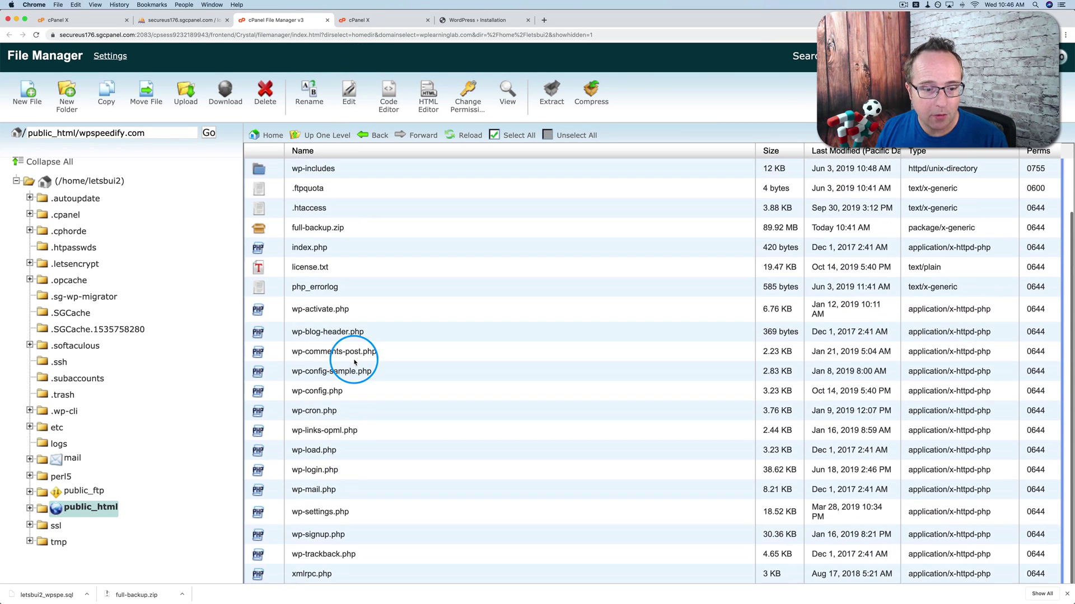
left_click(271, 576, "shift")
scroll(330, 271, "up", 2)
left_click(365, 280, "super")
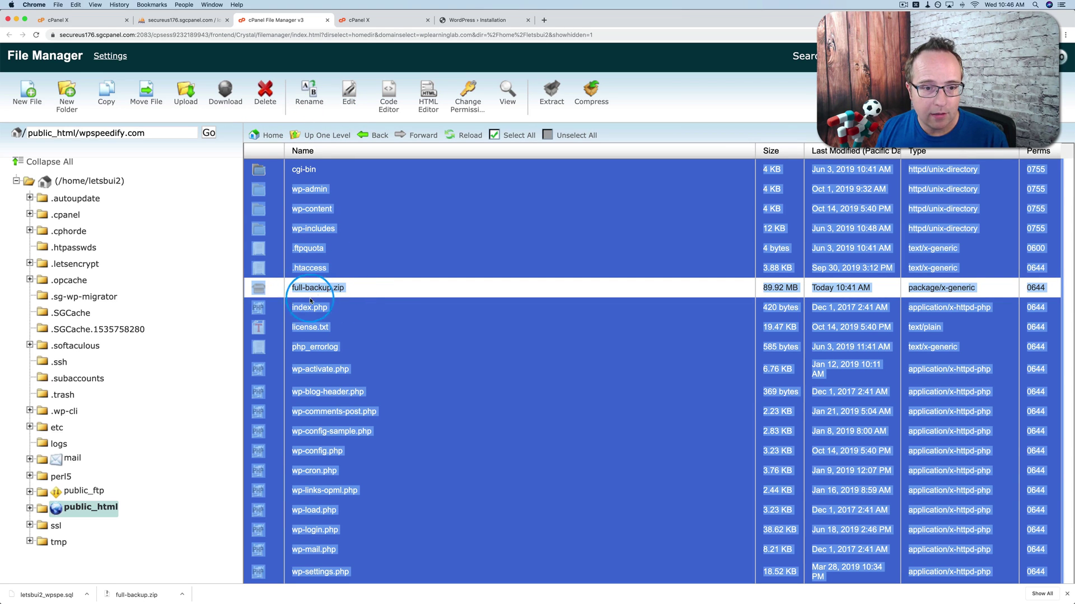
left_click(372, 287, "super")
Delete all selected files and verify the site now shows a 500 Internal Server Error.
left_click(266, 103)
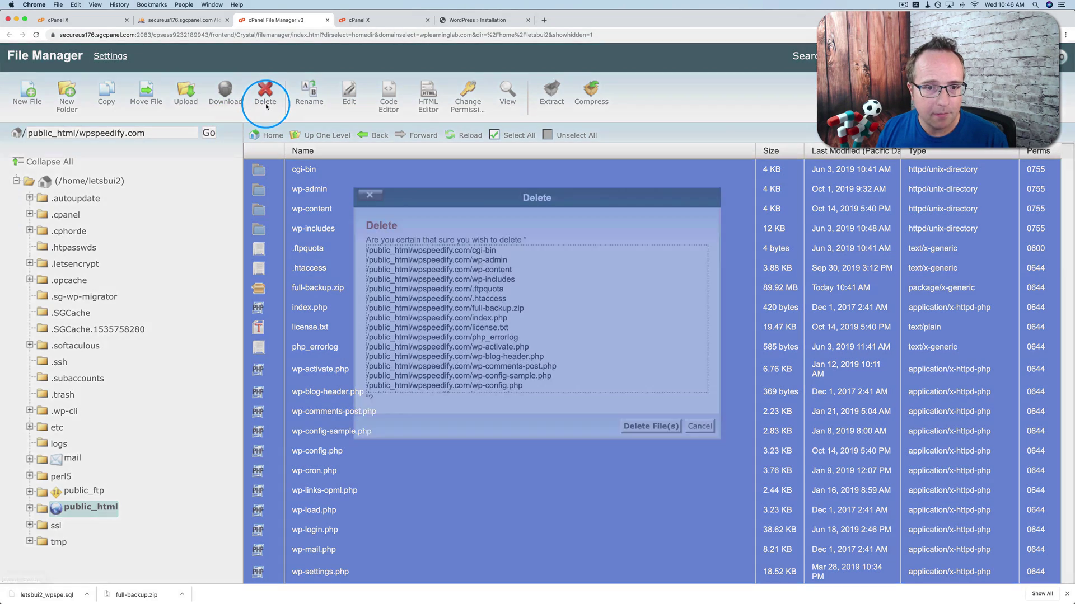
left_click(650, 427)
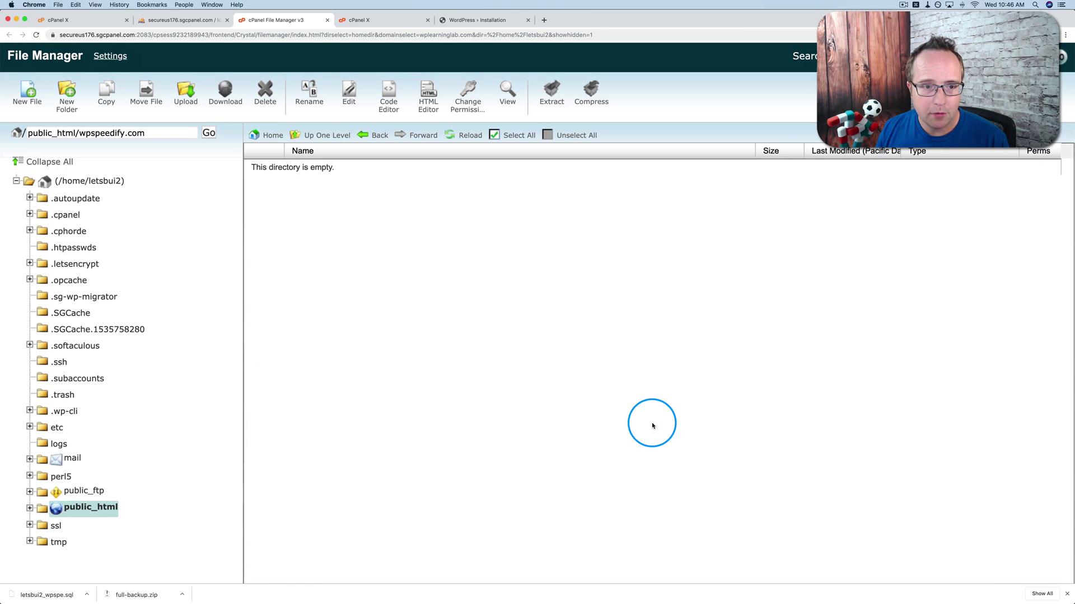
left_click(459, 25)
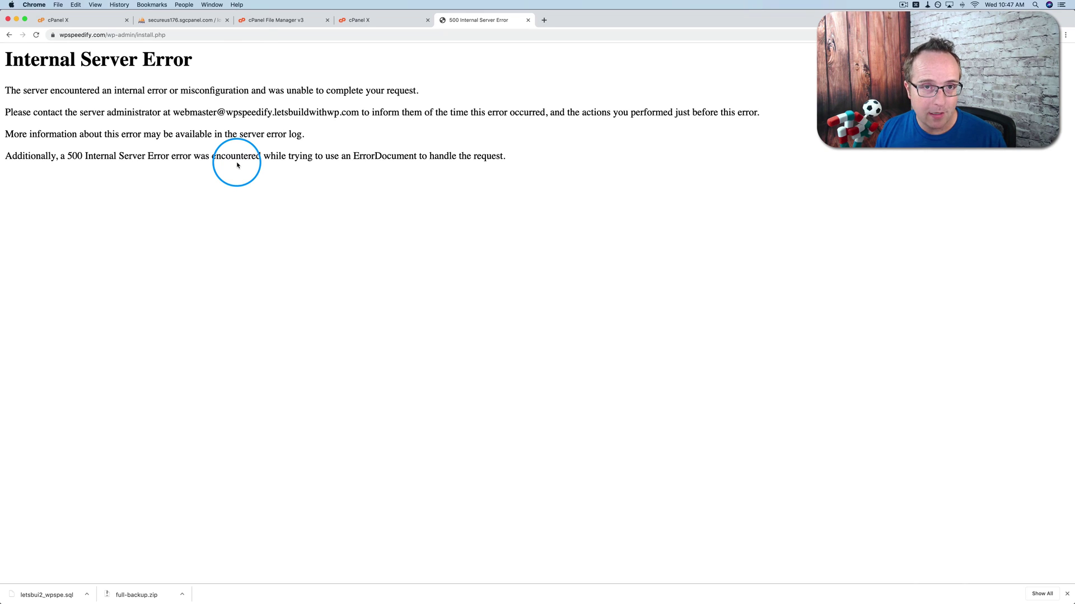
Close the leftover wp-config.php editor, old file manager and phpMyAdmin tabs.
left_click(380, 21)
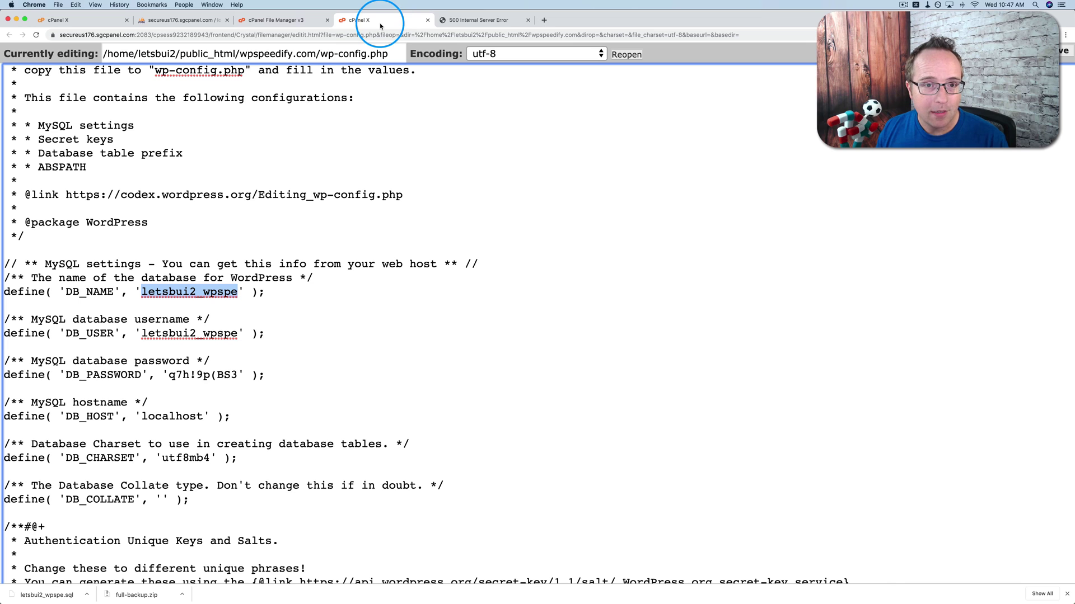
left_click(428, 21)
left_click(328, 20)
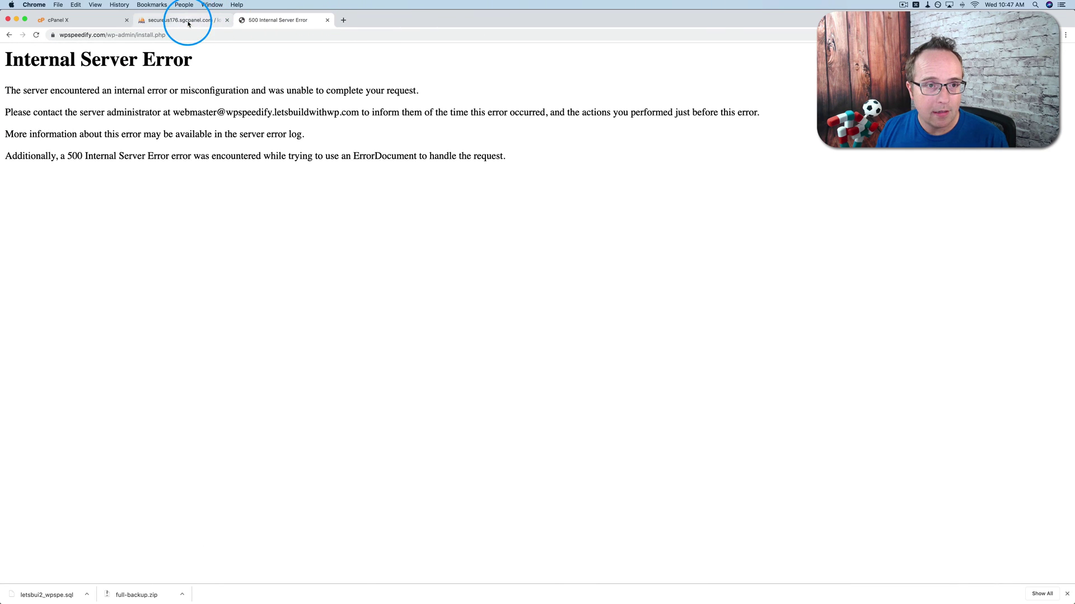
left_click(228, 21)
left_click(110, 23)
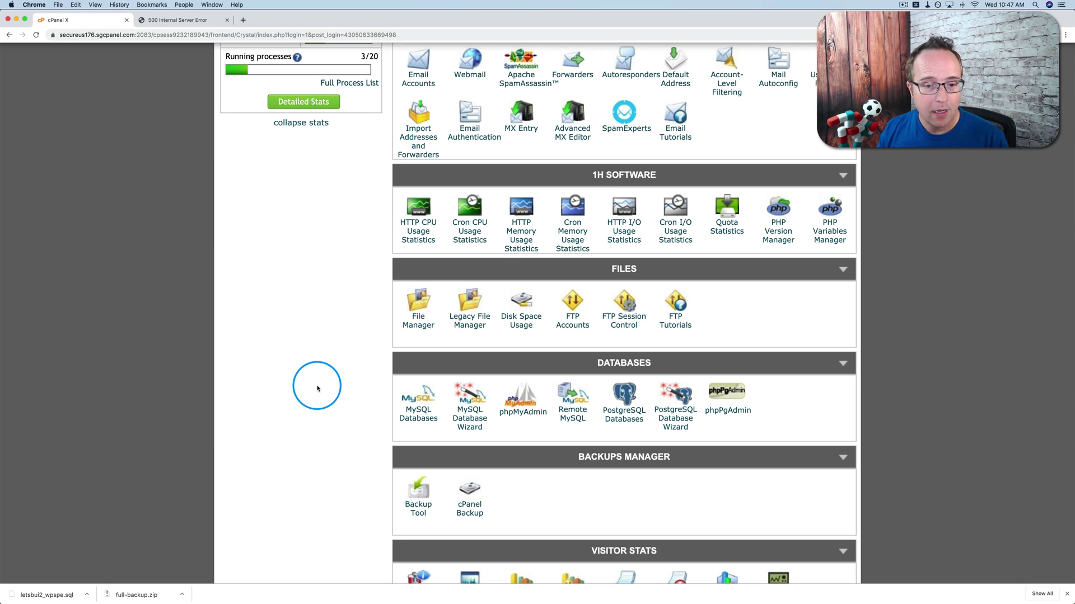
Reopen File Manager at the web root inside the empty wpspeedify.com folder.
left_click(420, 317)
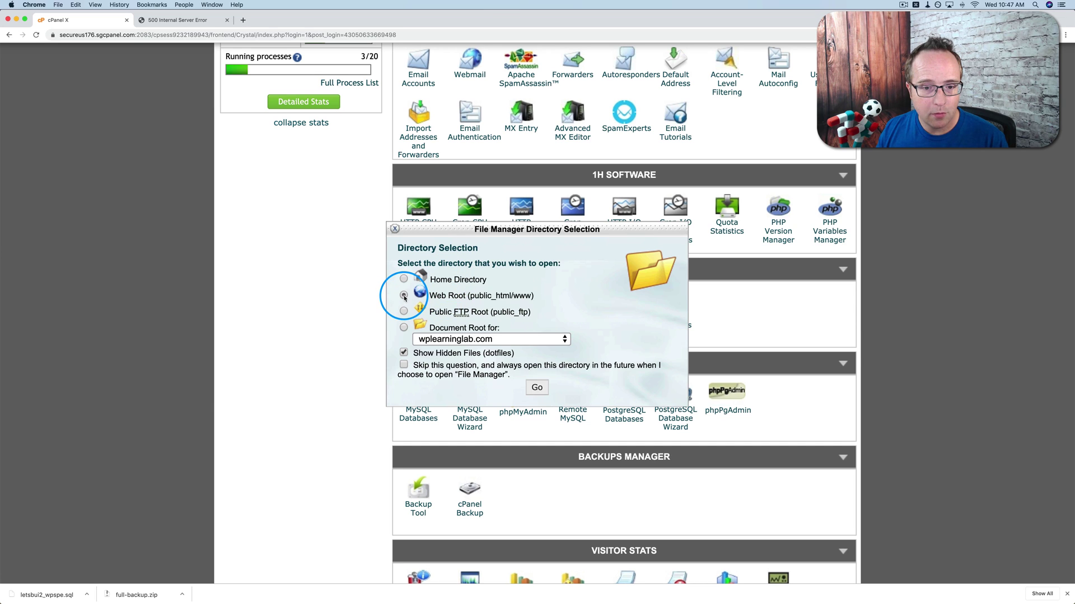
left_click(536, 388)
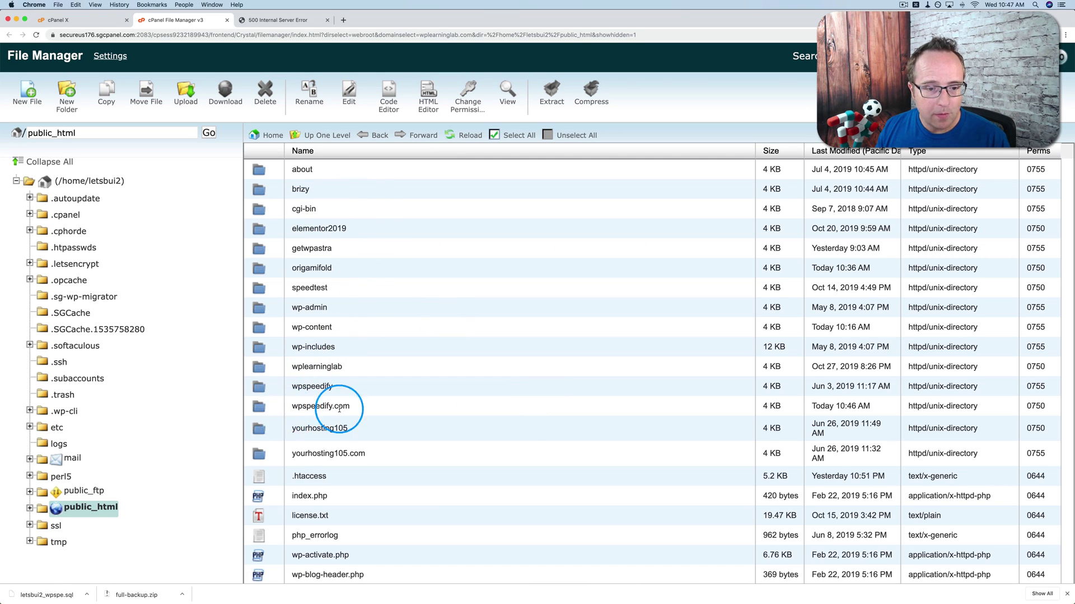
double_click(363, 411)
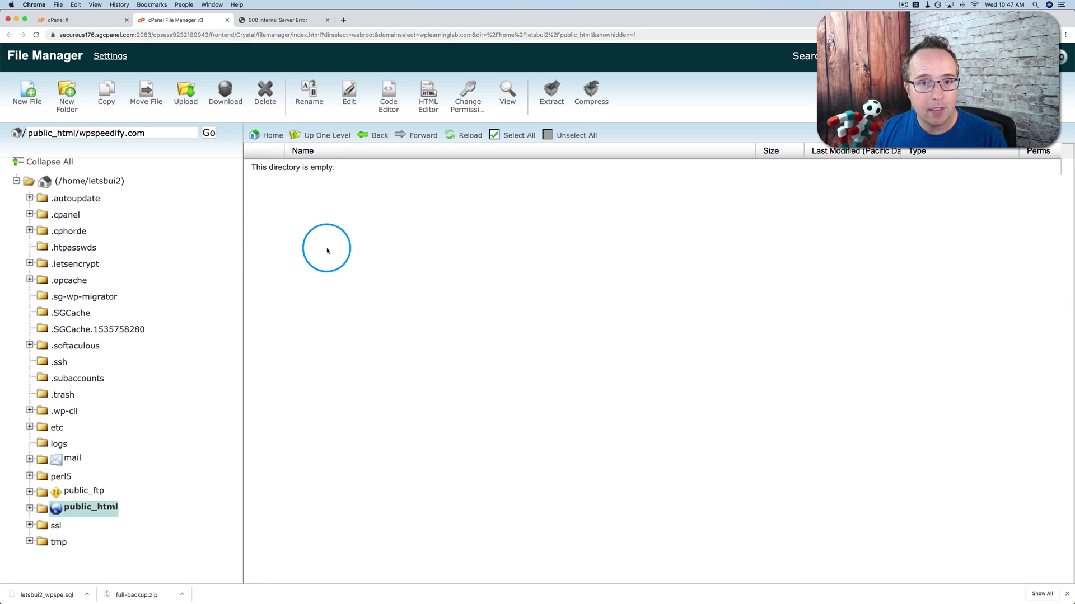
Upload full-backup.zip (89.92 MB) from Downloads into public_html/wpspeedify.com.
left_click(185, 94)
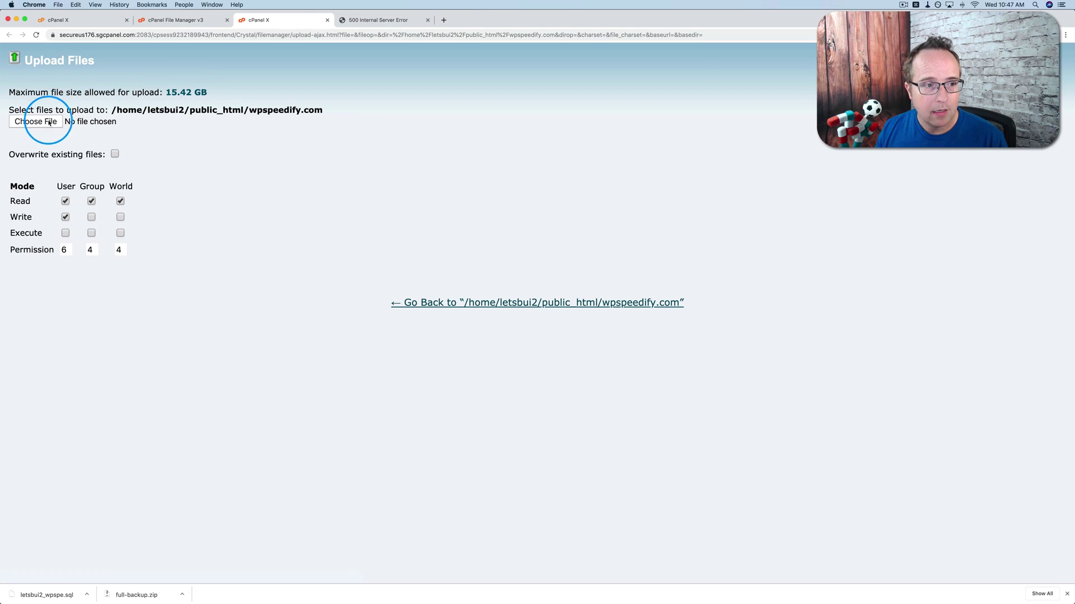
left_click(35, 122)
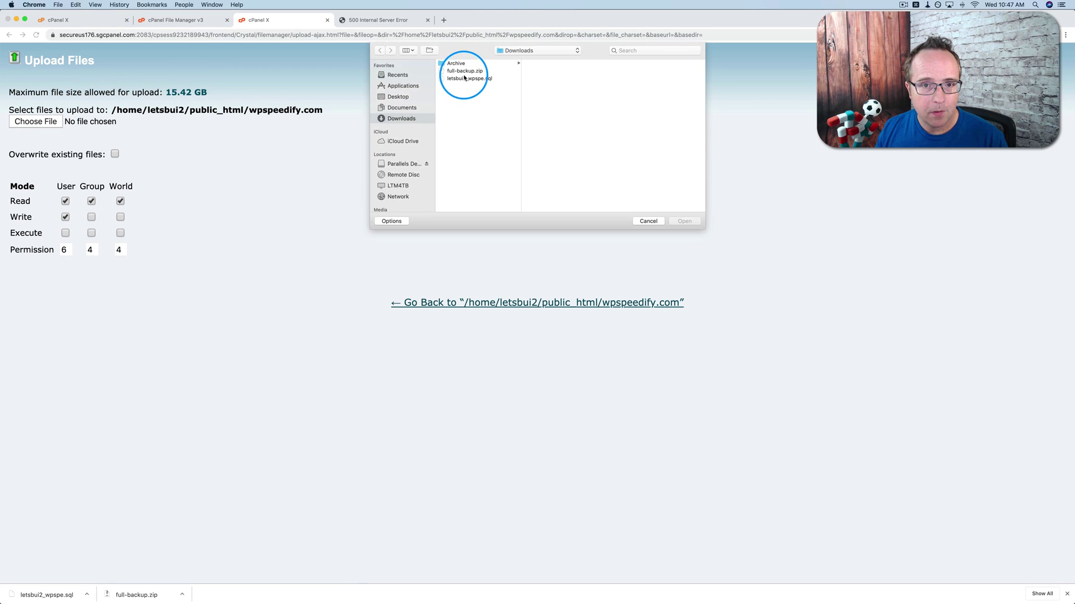
left_click(463, 72)
left_click(684, 221)
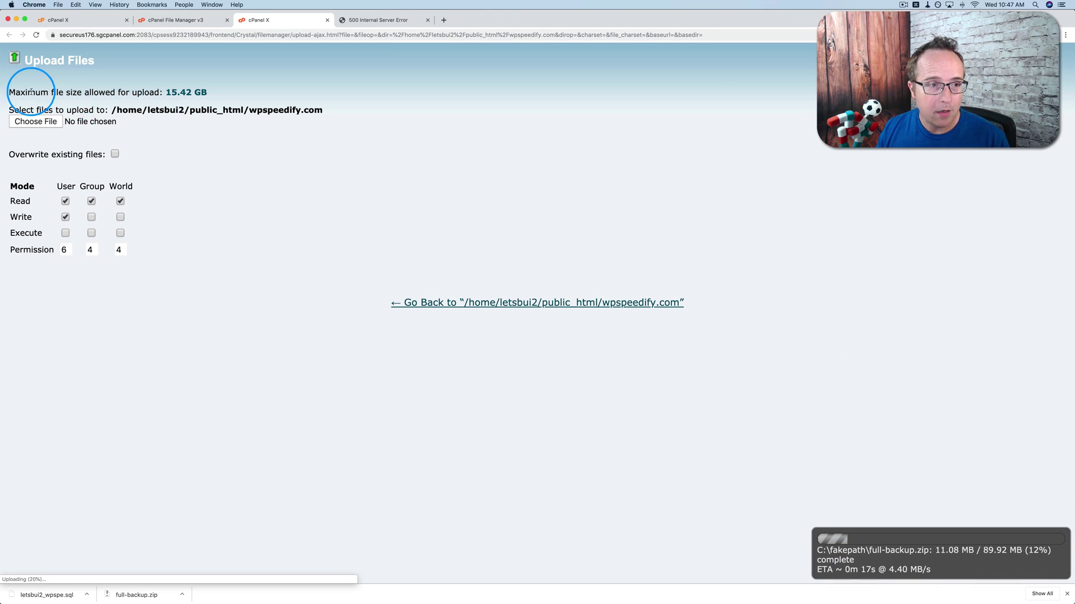
left_click_drag(168, 94, 182, 92)
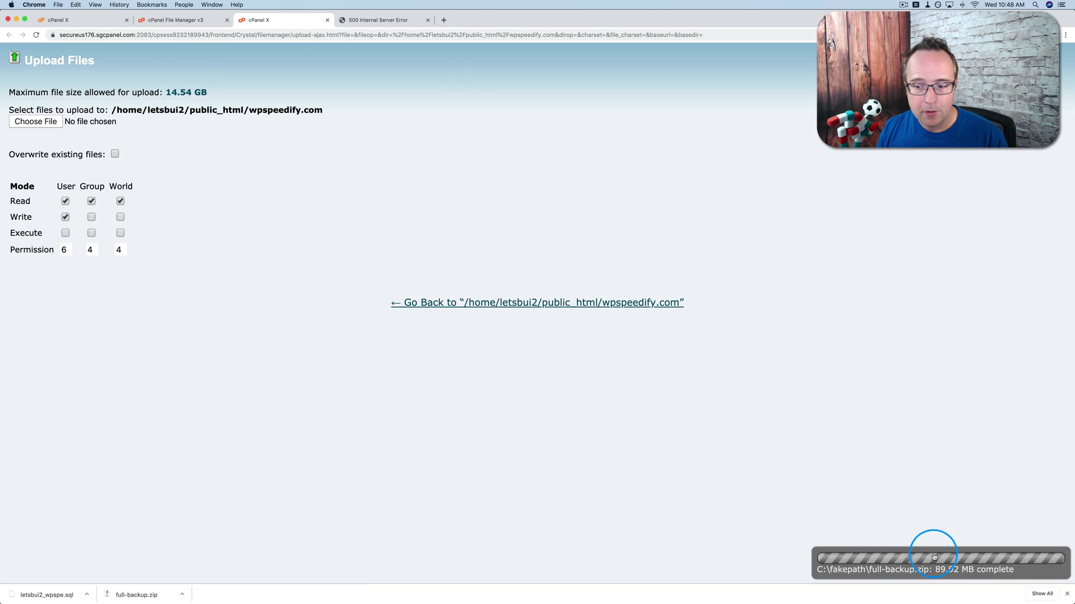
Extract full-backup.zip into the wpspeedify.com folder.
left_click(327, 20)
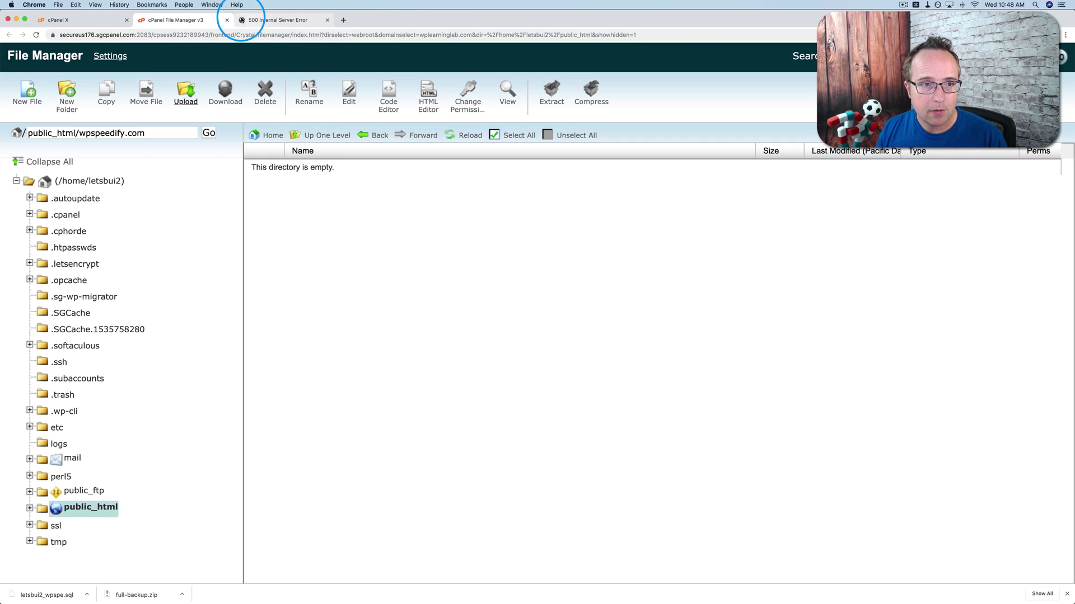
left_click(460, 139)
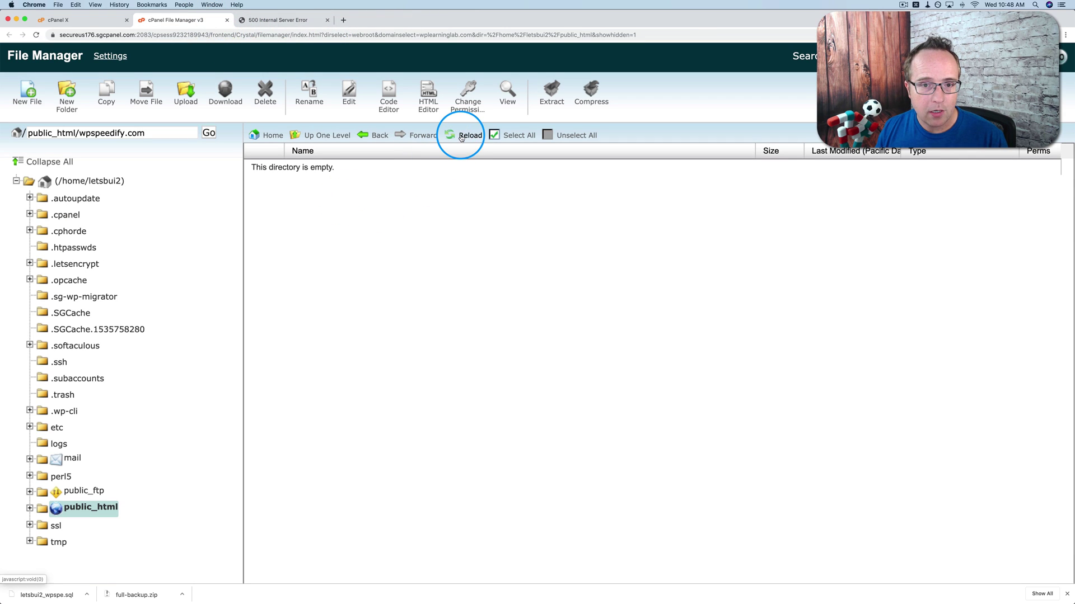
left_click(258, 176)
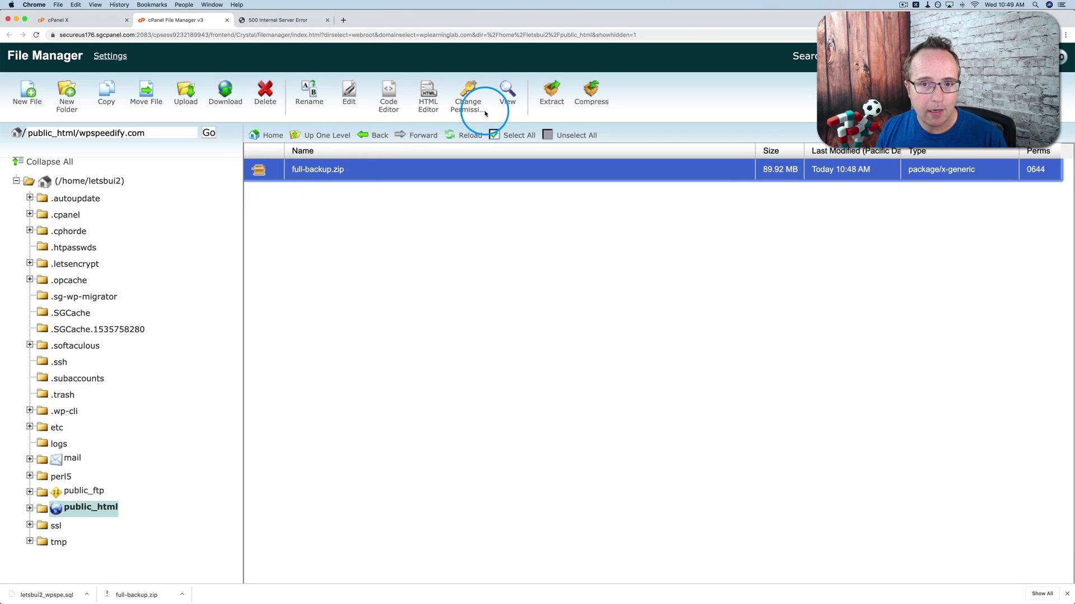
left_click(551, 94)
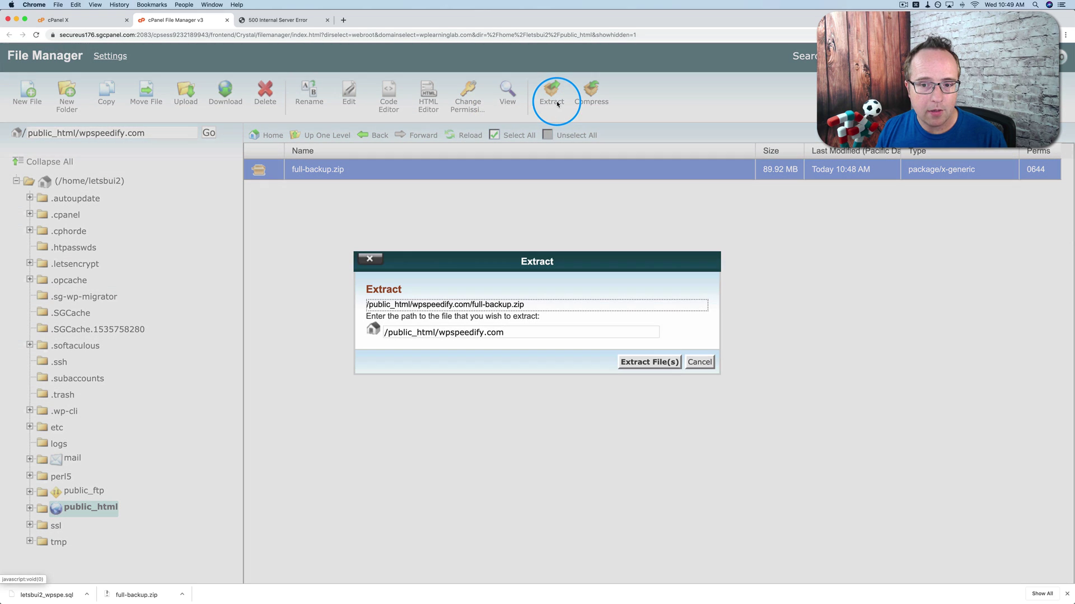
left_click(646, 366)
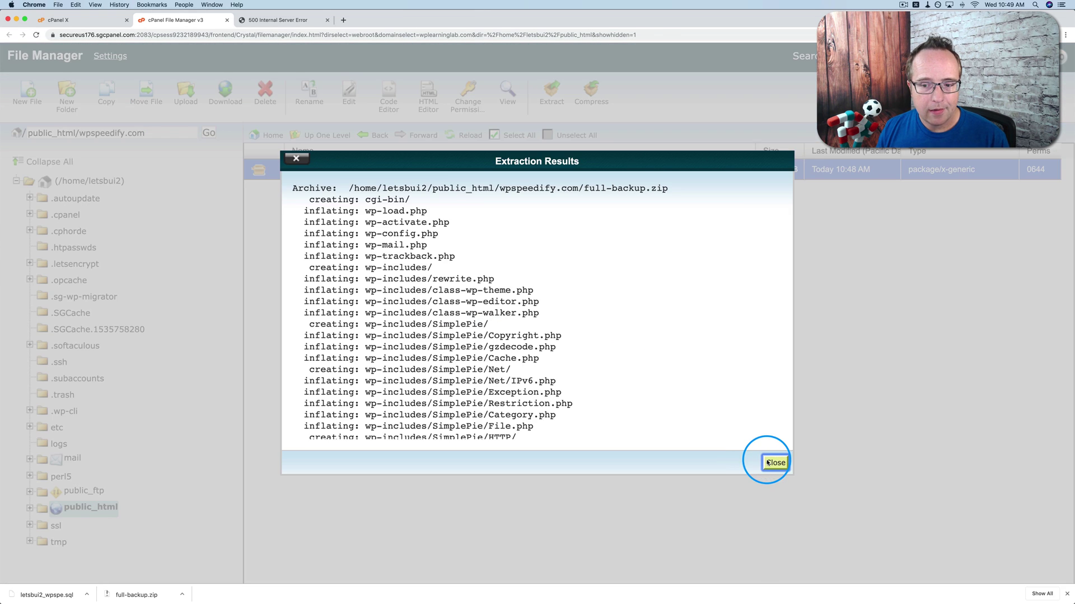
left_click(770, 457)
Delete full-backup.zip, leaving only the restored WordPress files.
left_click(462, 137)
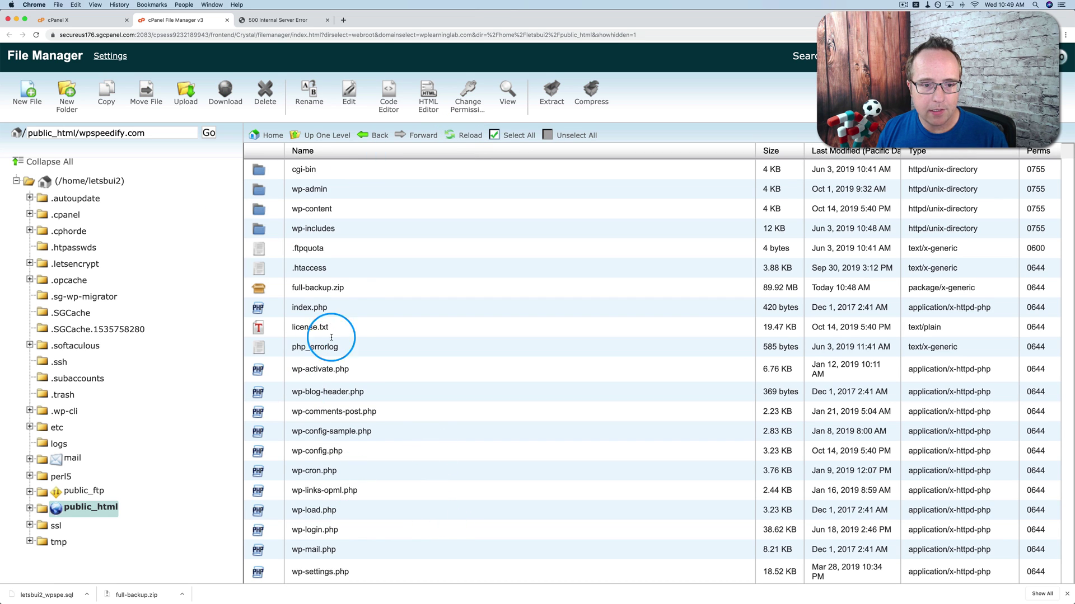
left_click(360, 290)
left_click(264, 91)
left_click(651, 358)
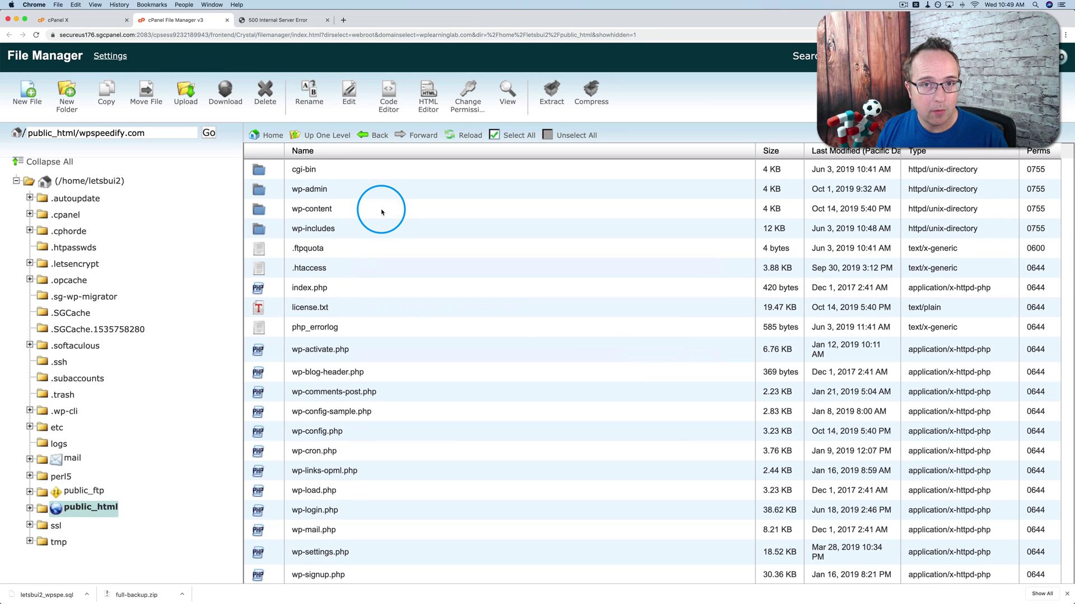
Inspect the restored wp-content/uploads 2018 and 2019 folders.
double_click(364, 209)
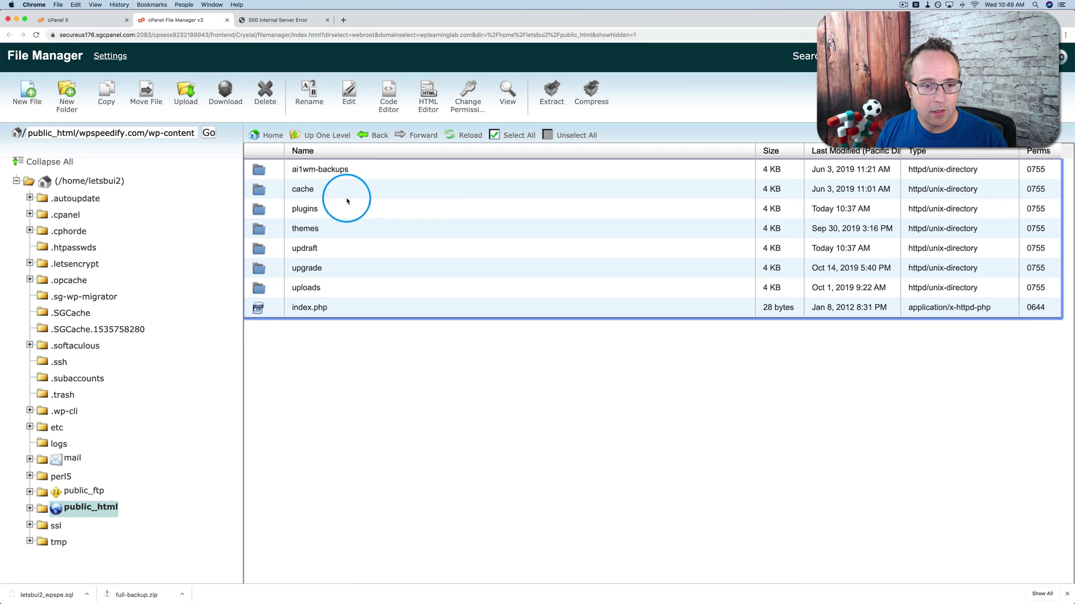
double_click(335, 292)
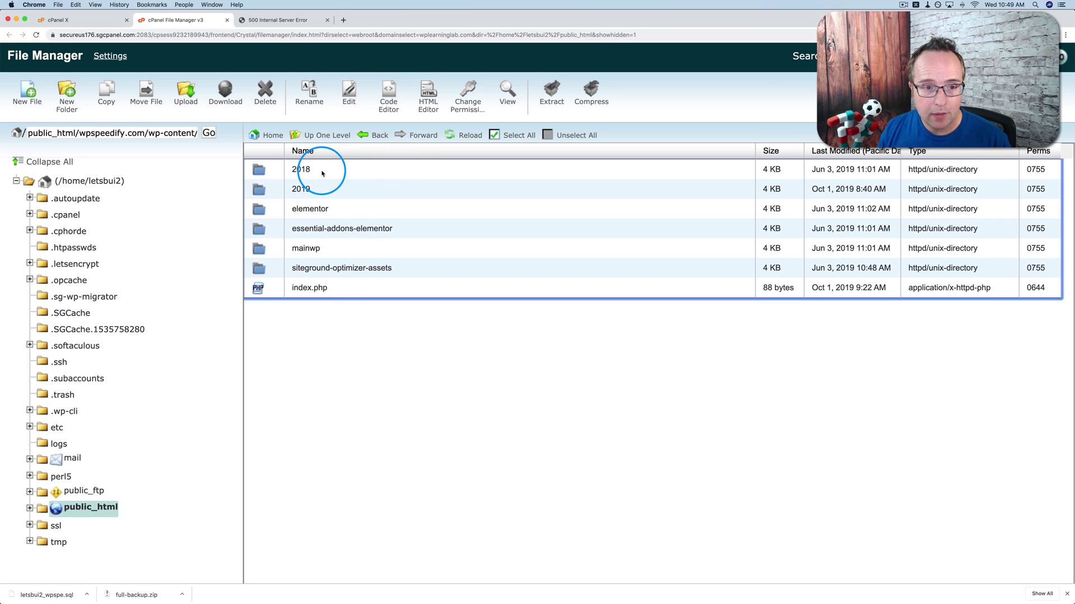
left_click(322, 173)
double_click(322, 169)
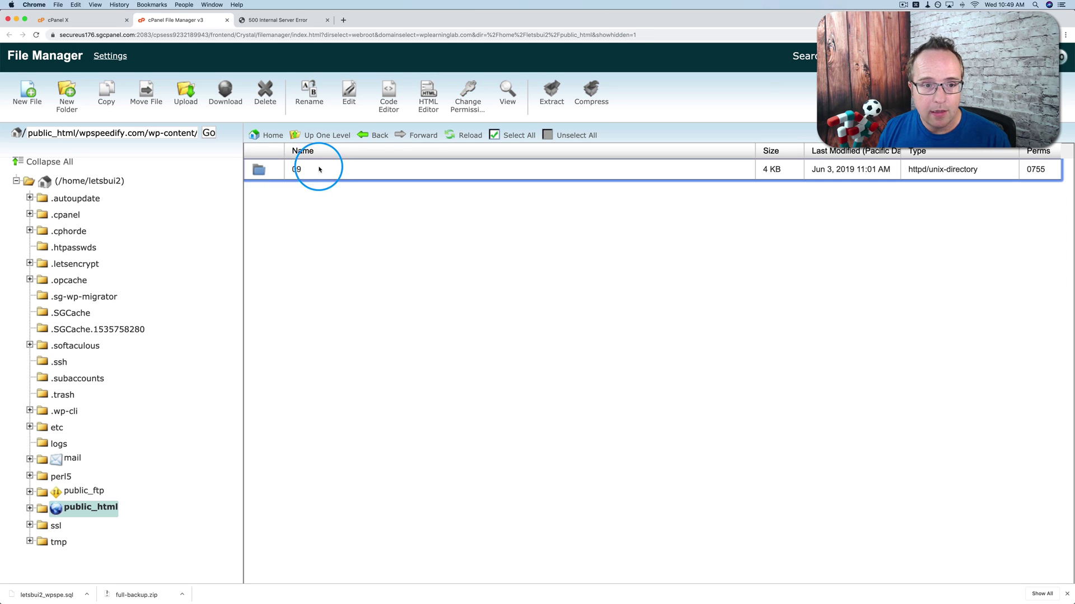
left_click(311, 136)
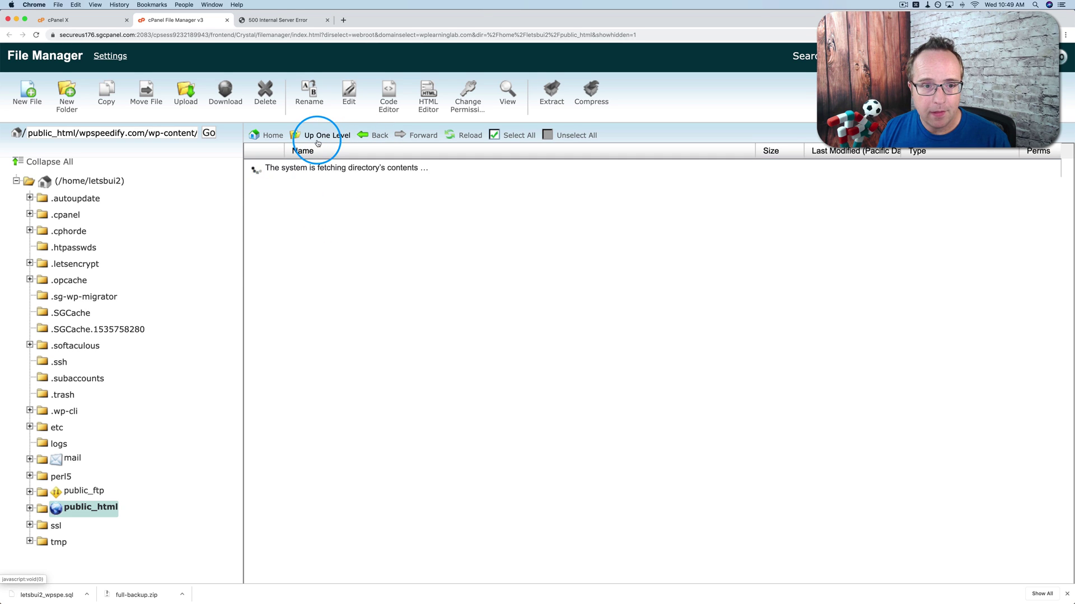
double_click(322, 190)
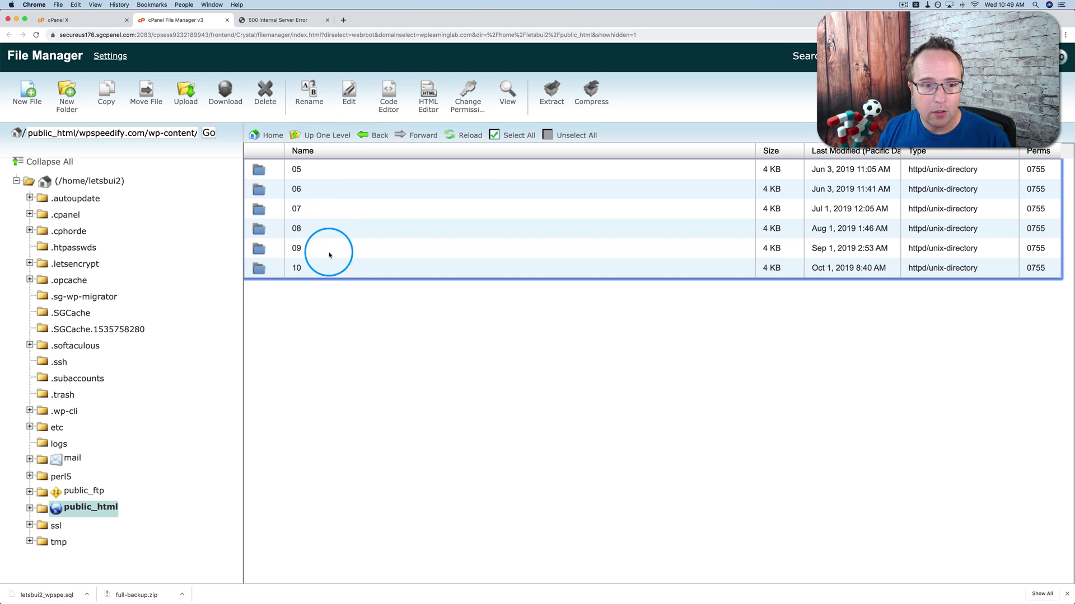
left_click(331, 139)
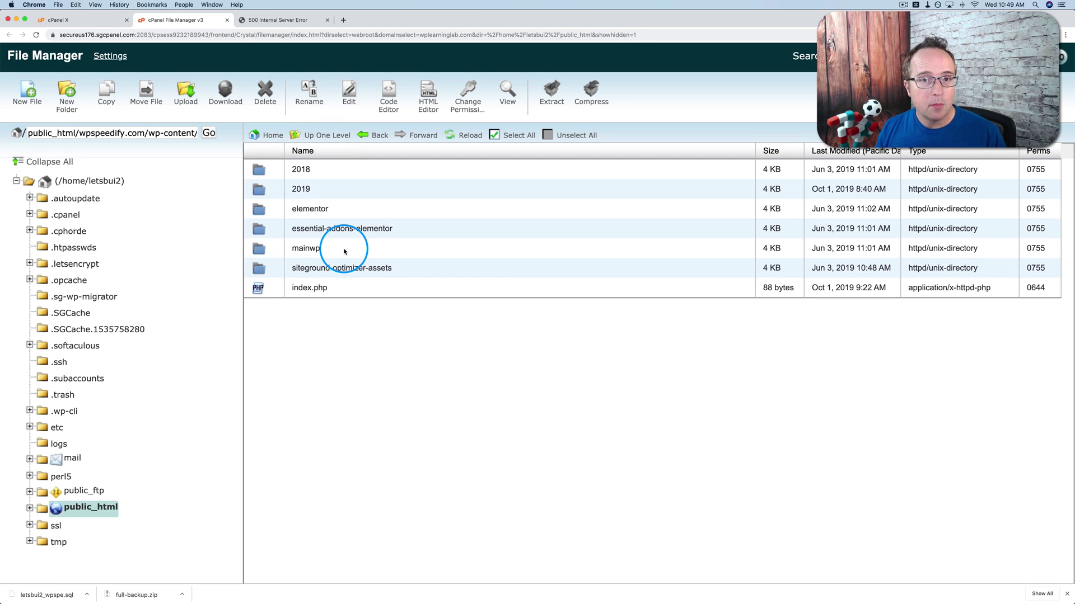
left_click(333, 175)
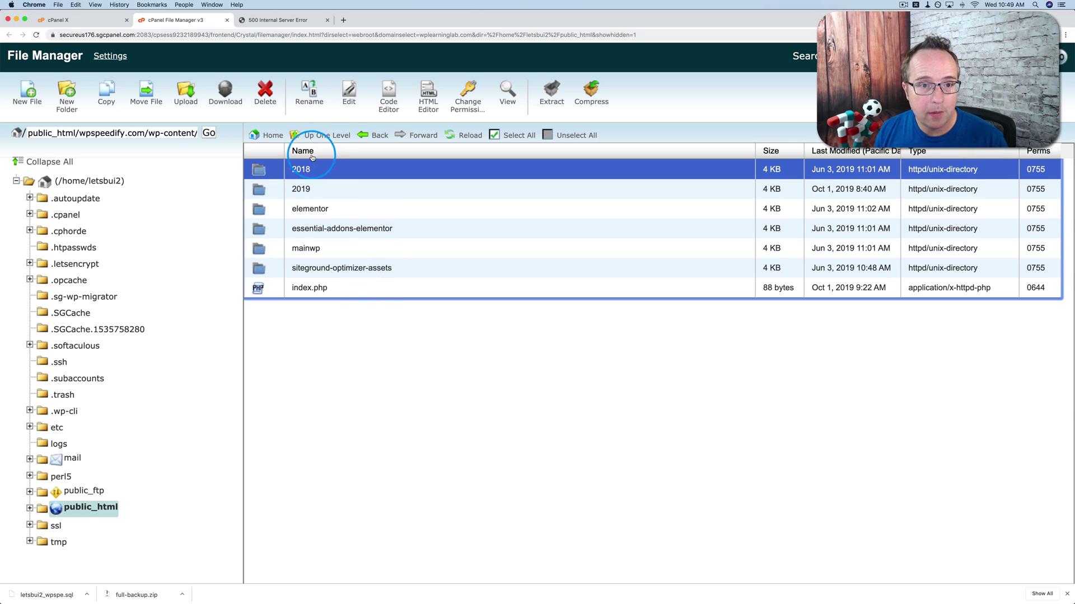
Return to the site root and reload wp-admin/install.php, now showing the WordPress language screen.
left_click(314, 137)
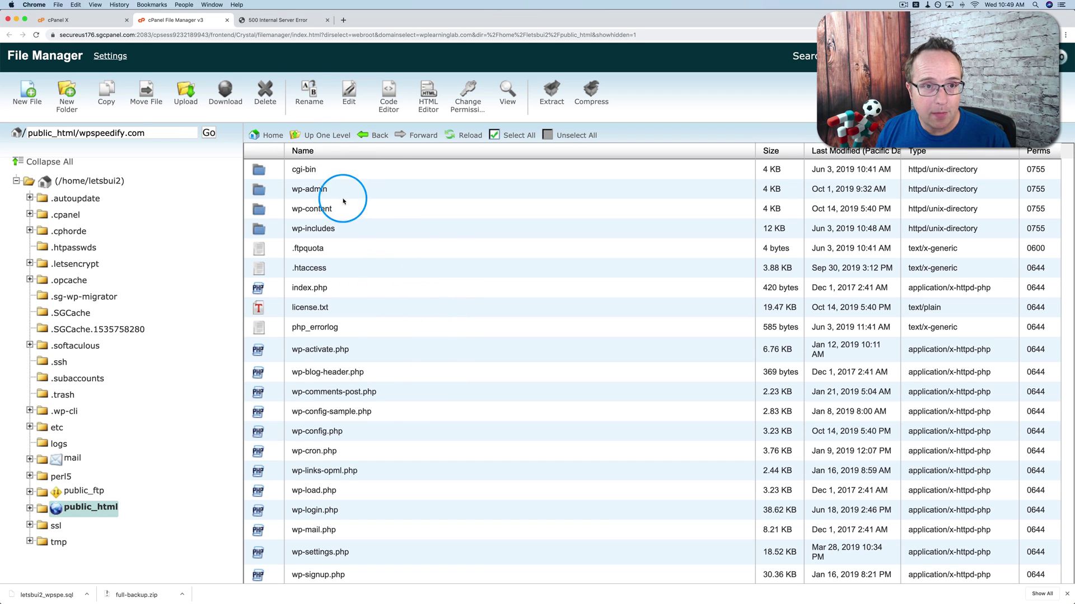
left_click(283, 22)
key("super+r")
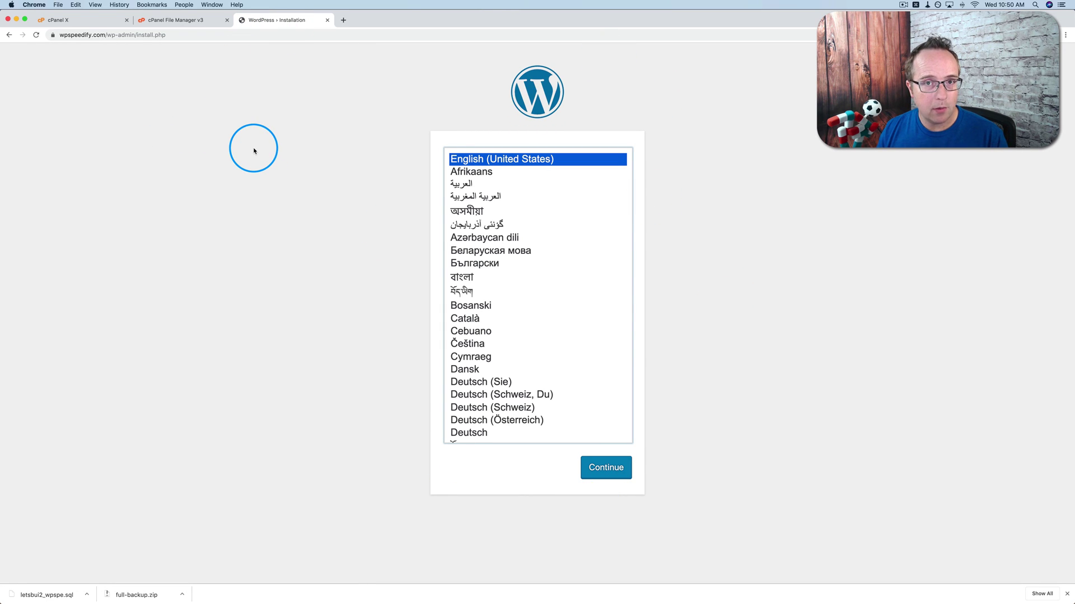
Open phpMyAdmin from cPanel and select the empty letsbui2_wpspe database.
left_click(173, 22)
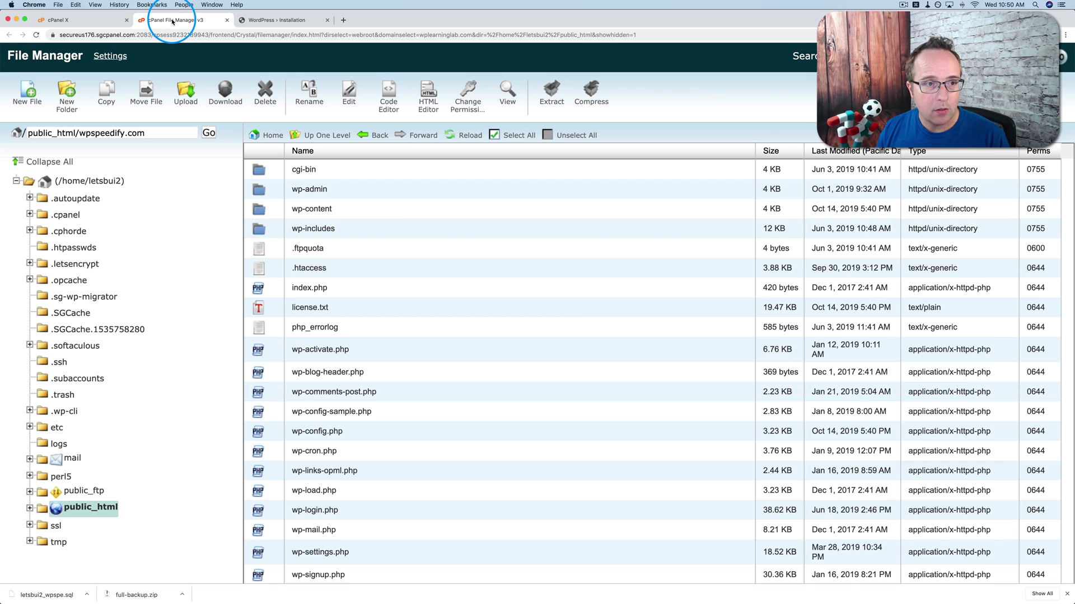
left_click(100, 22)
scroll(485, 272, "down", 1)
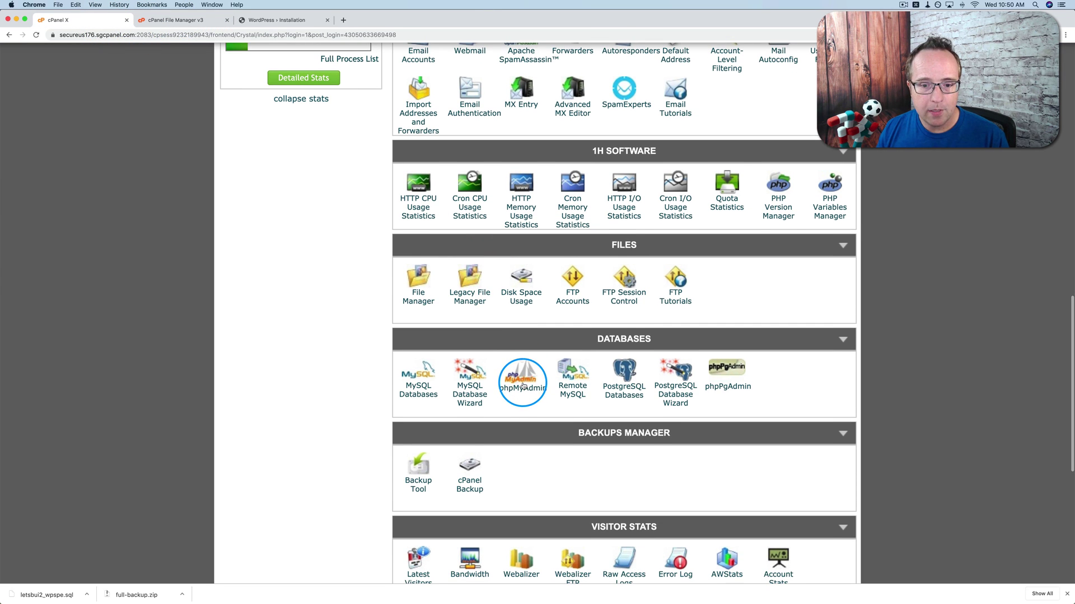
left_click(522, 390)
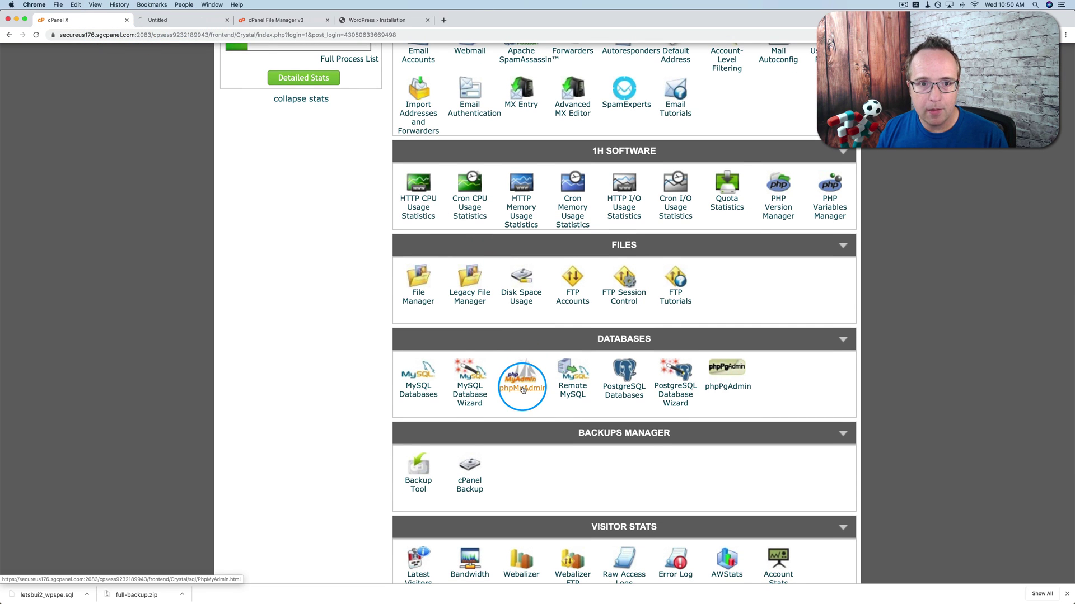
left_click(193, 23)
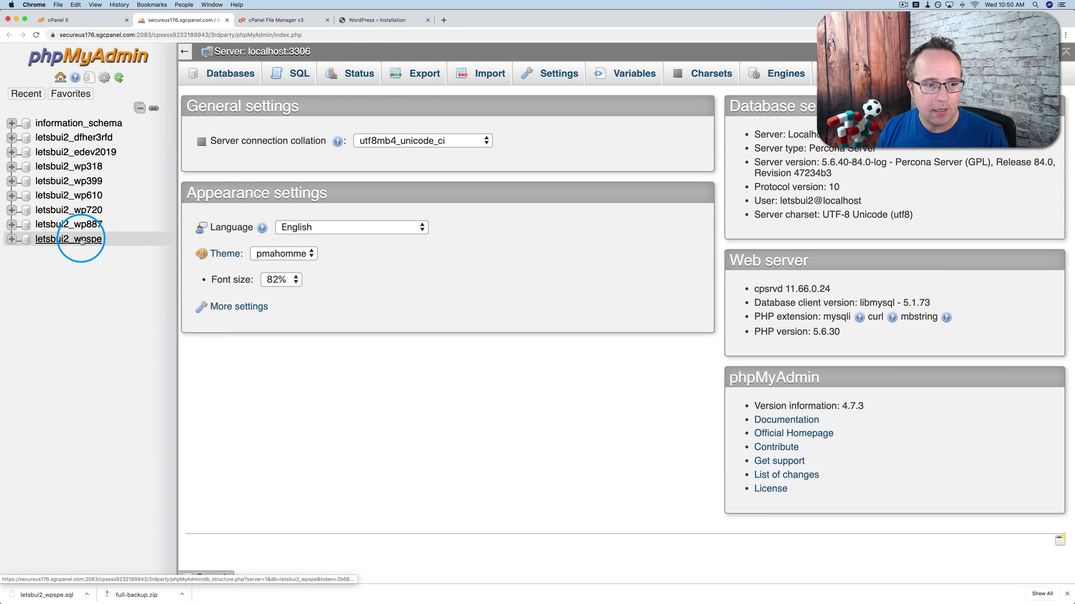
left_click(81, 240)
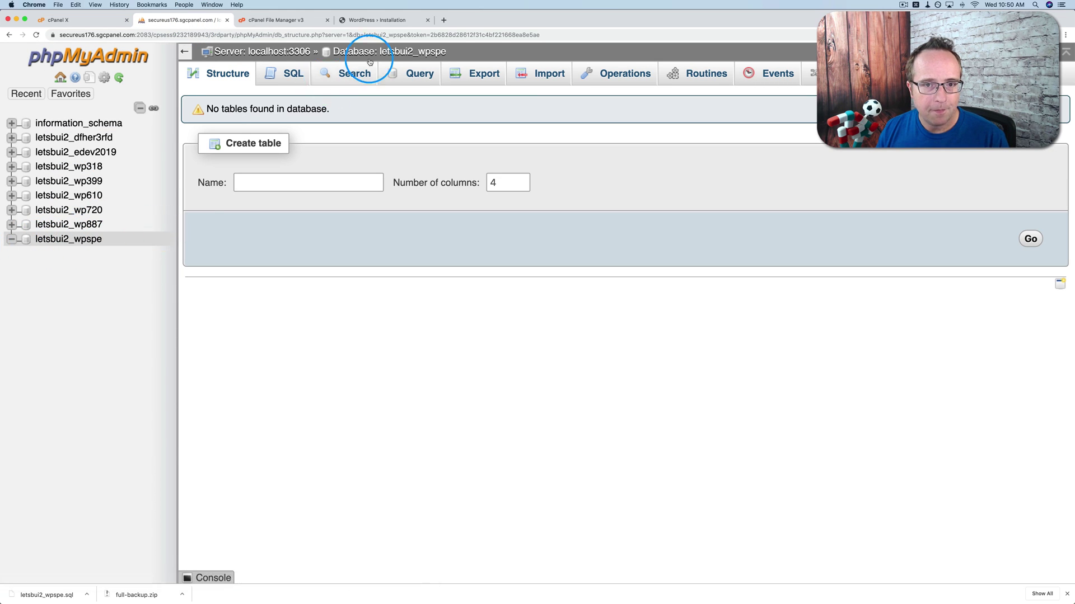
Import letsbui2_wpspe.sql into the database, executing 116 queries.
left_click(546, 78)
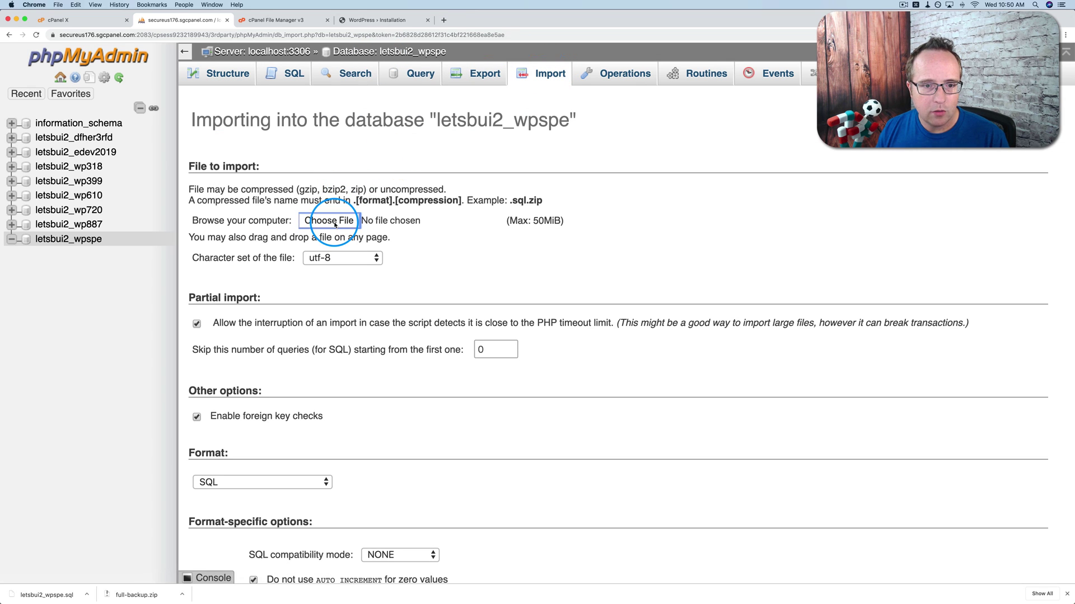
left_click(334, 222)
left_click(470, 79)
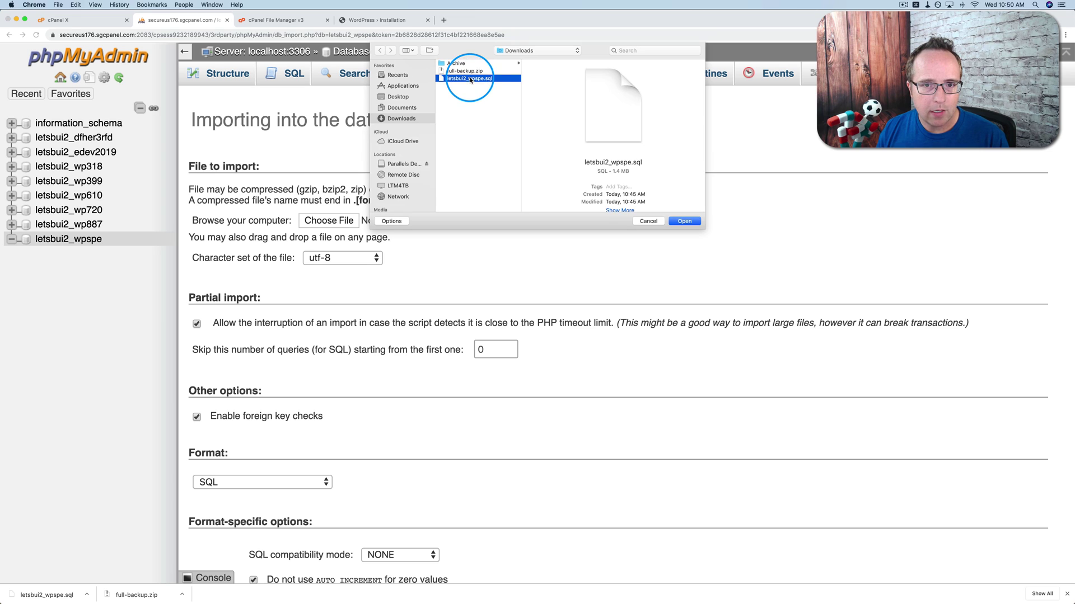
left_click(688, 211)
left_click(684, 222)
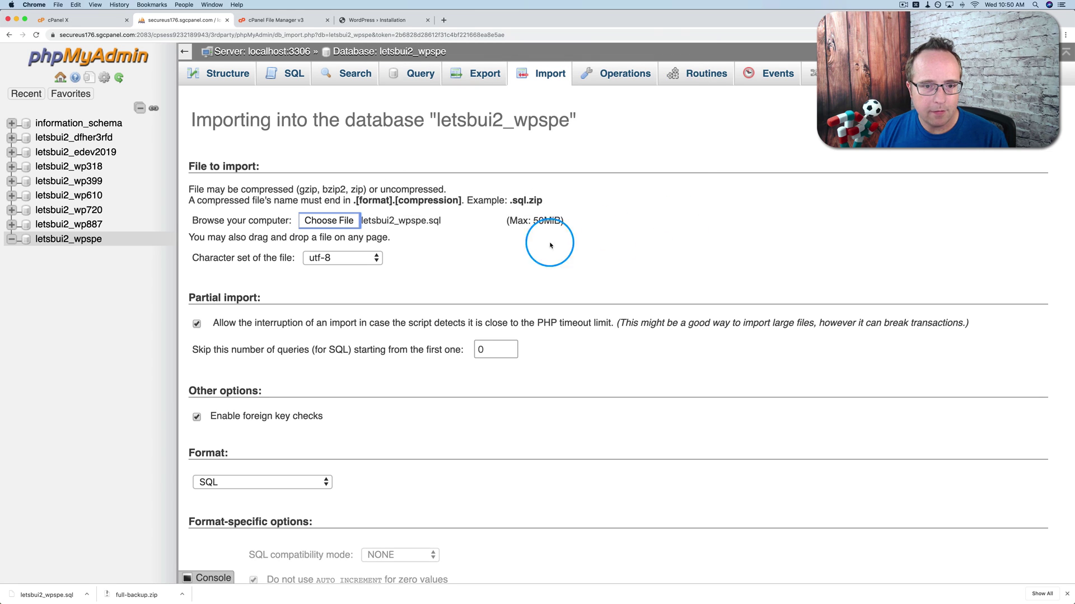
scroll(485, 252, "down", 3)
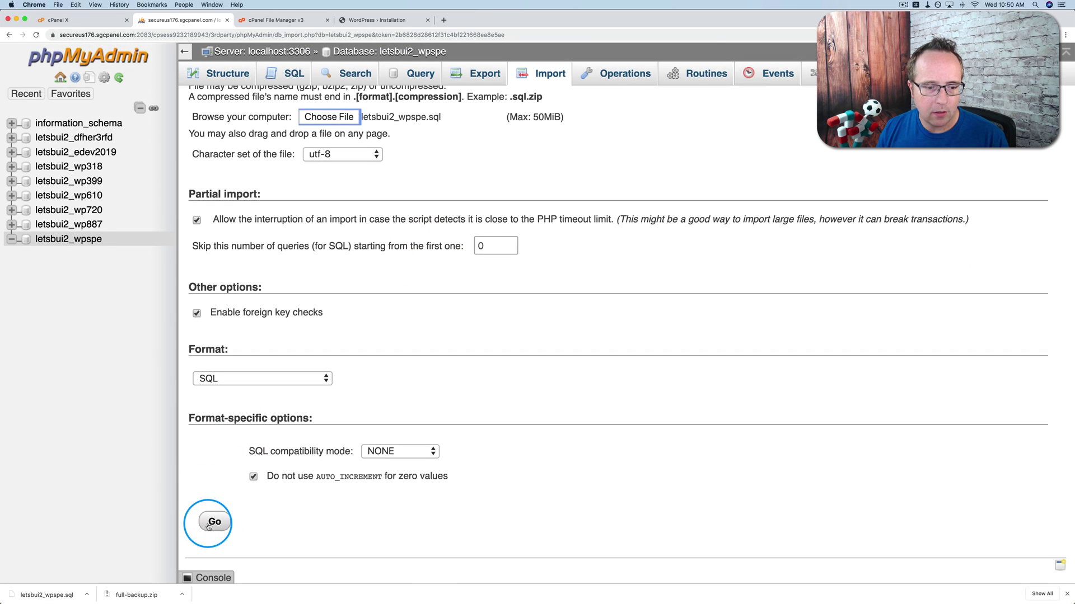
left_click(213, 523)
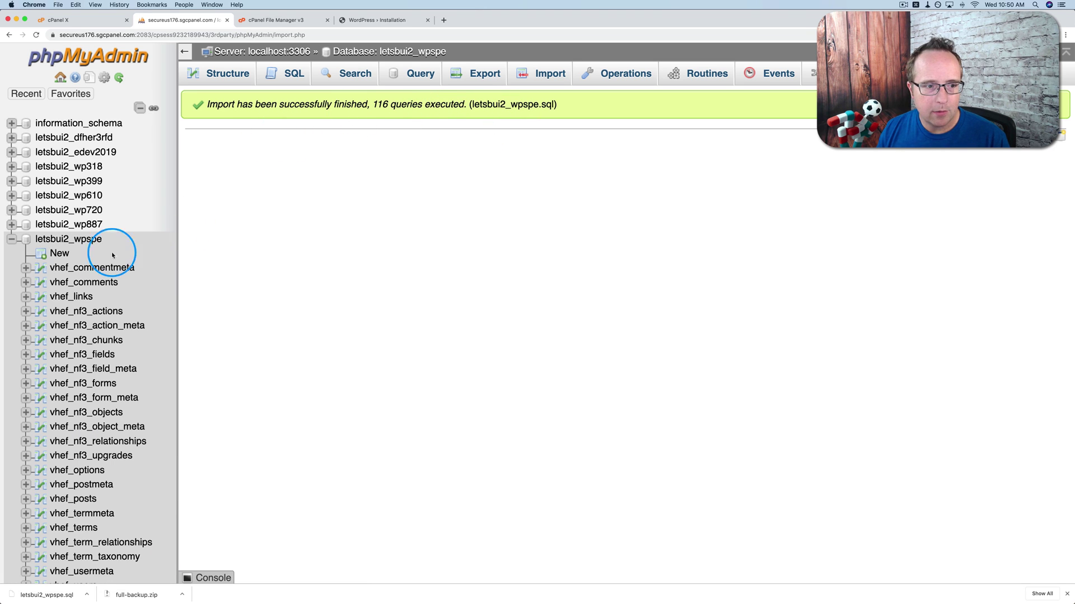
View the imported tables, then load wpspeedify.com's homepage by removing wp-admin/install.php from the URL.
left_click(71, 244)
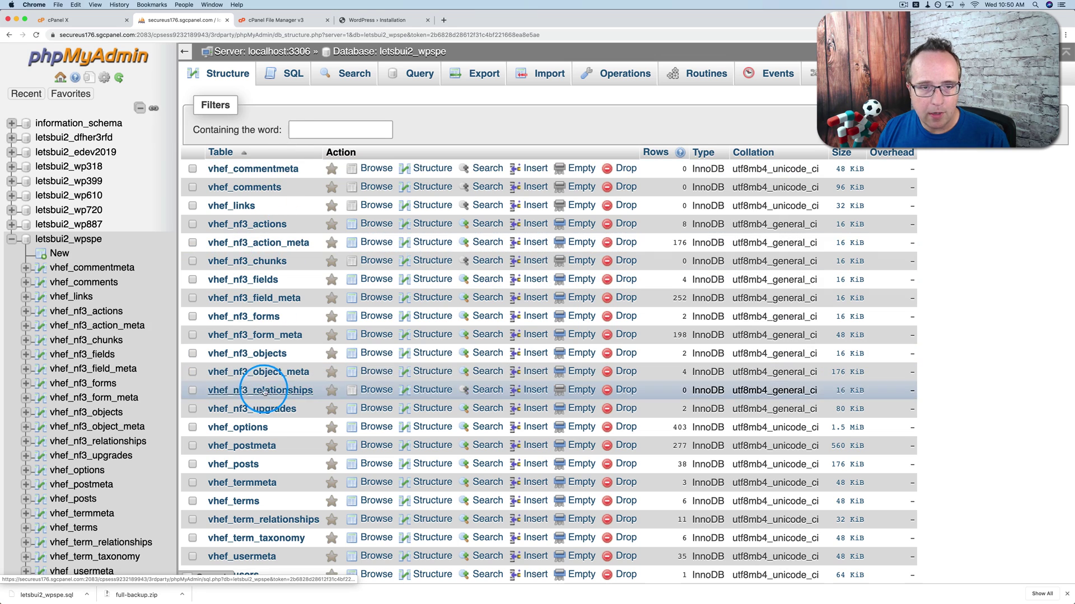
left_click(352, 22)
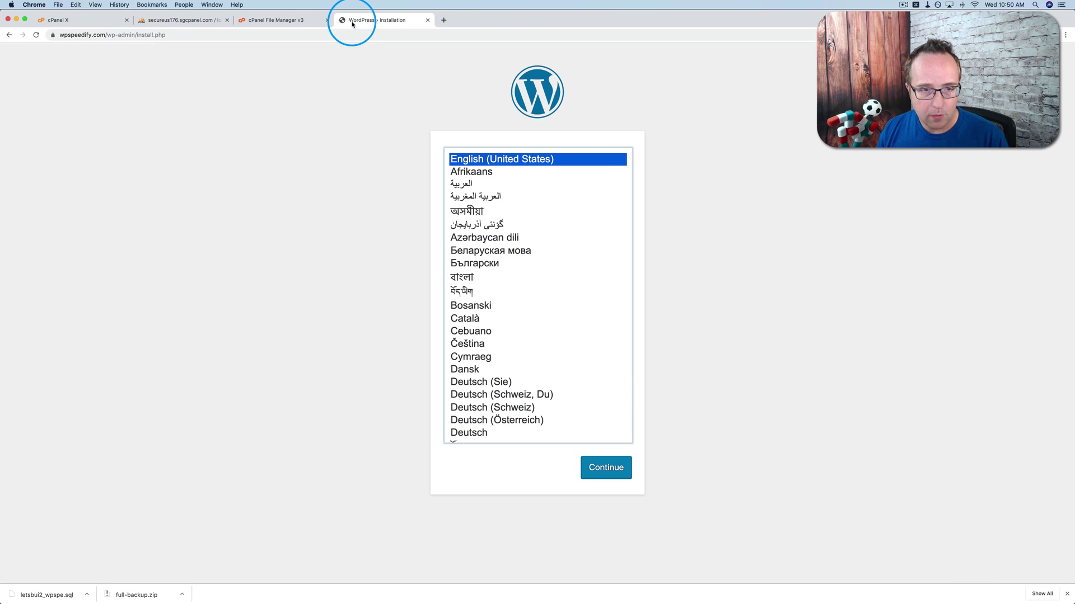
key("super+r")
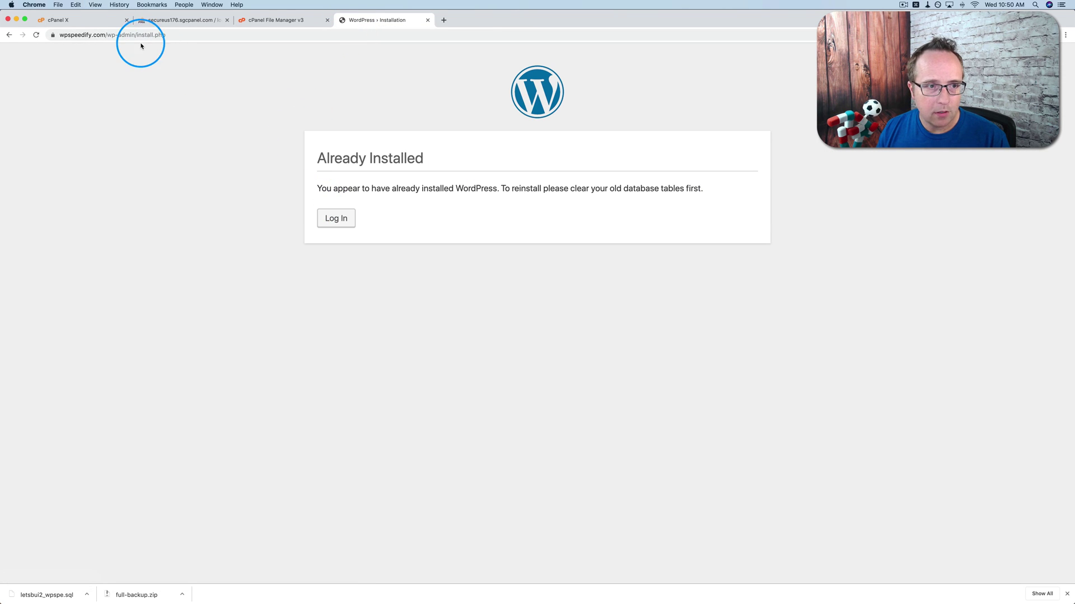
left_click(120, 37)
left_click(110, 36)
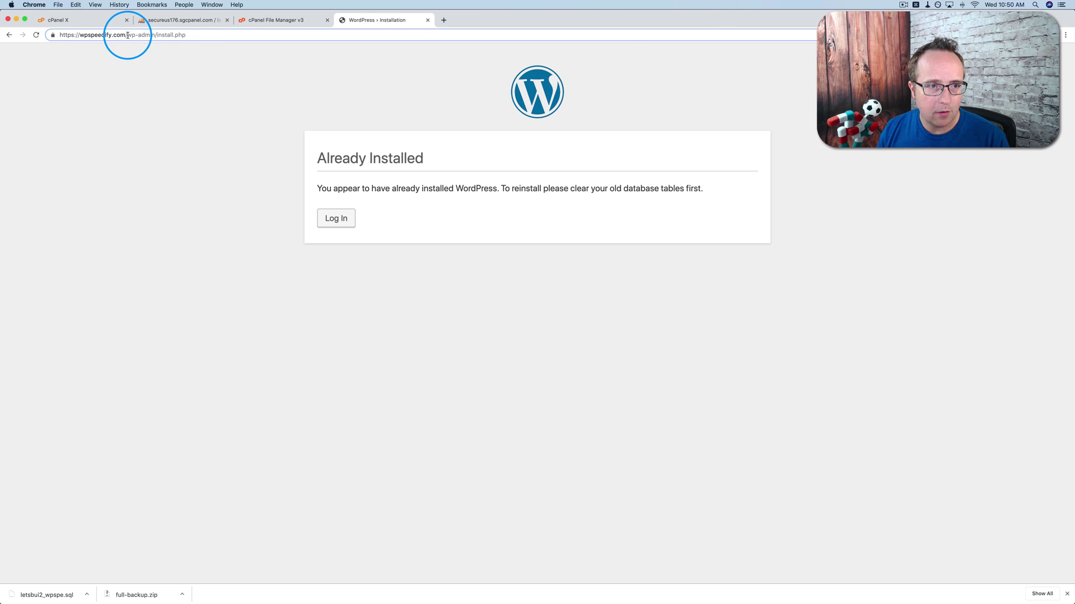
left_click_drag(128, 36, 206, 35)
key("BackSpace")
key("Return")
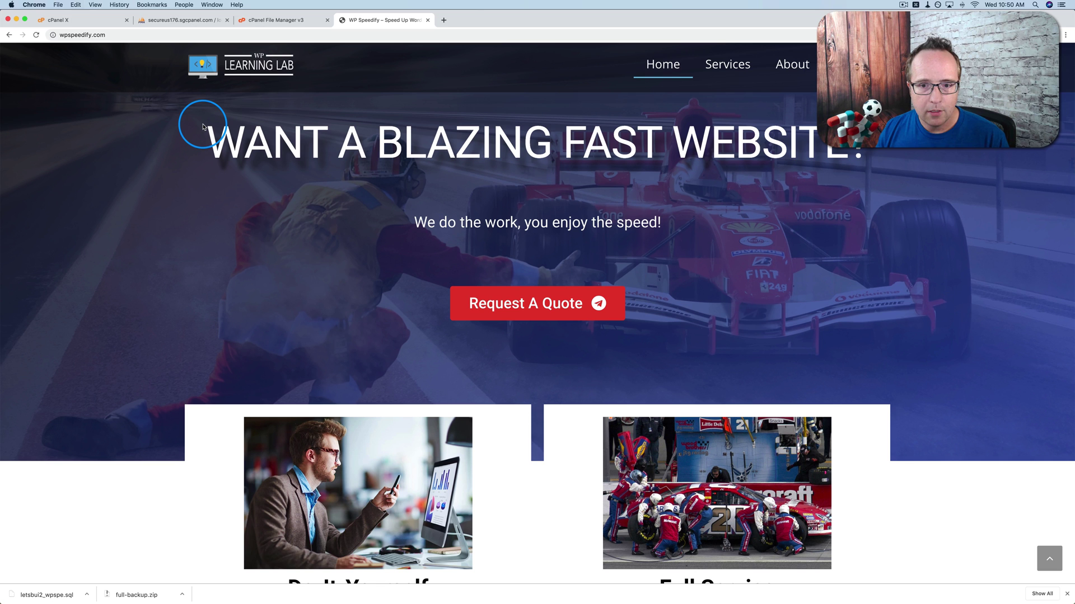
Browse the restored homepage, then return to the vhef_ tables (403 rows in vhef_options, 38 in vhef_posts).
scroll(202, 127, "down", 15)
scroll(202, 127, "up", 9)
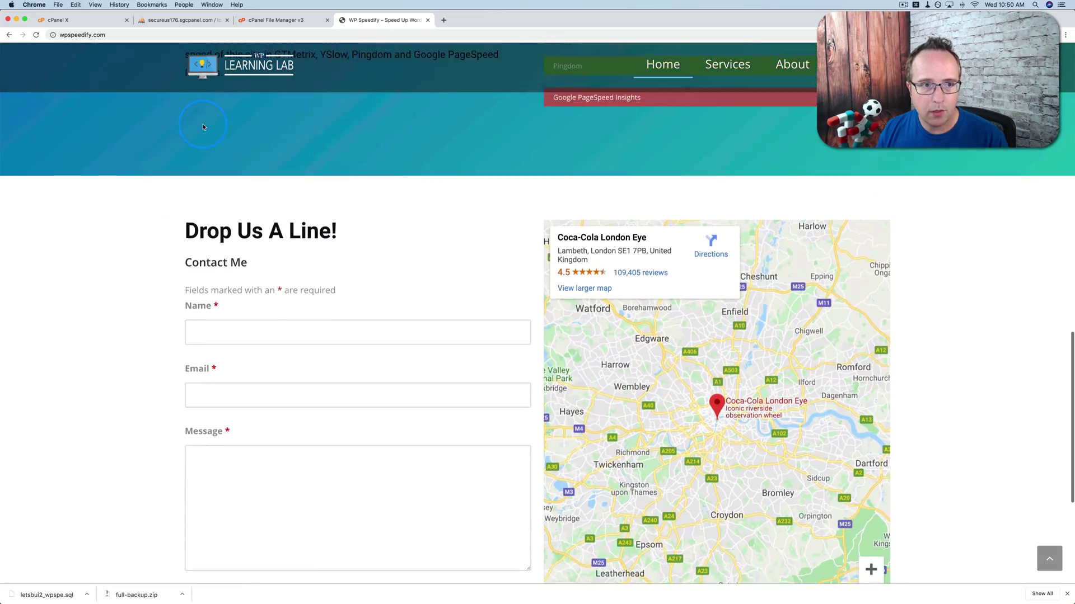
scroll(203, 127, "up", 4)
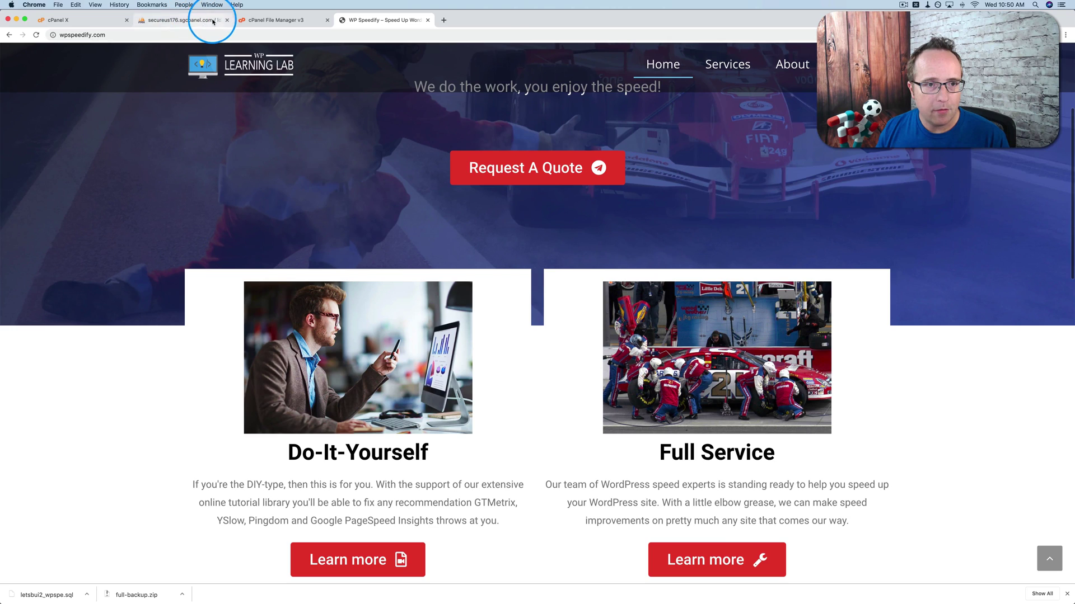
left_click(191, 20)
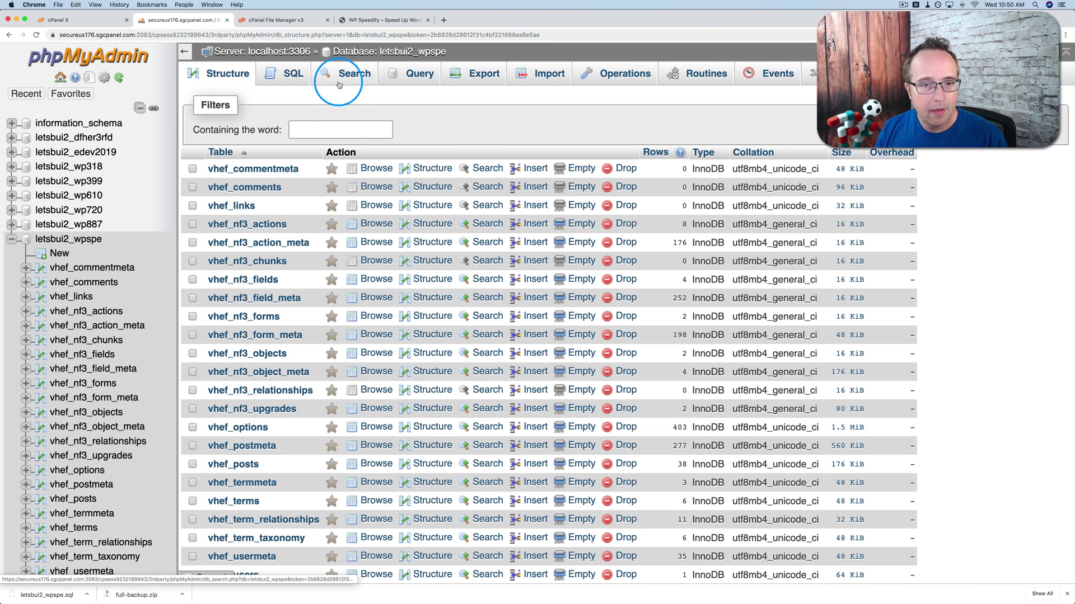
Create the database letsbui2_fsdiuhfewjk in MySQL Databases and copy its full name.
left_click(101, 24)
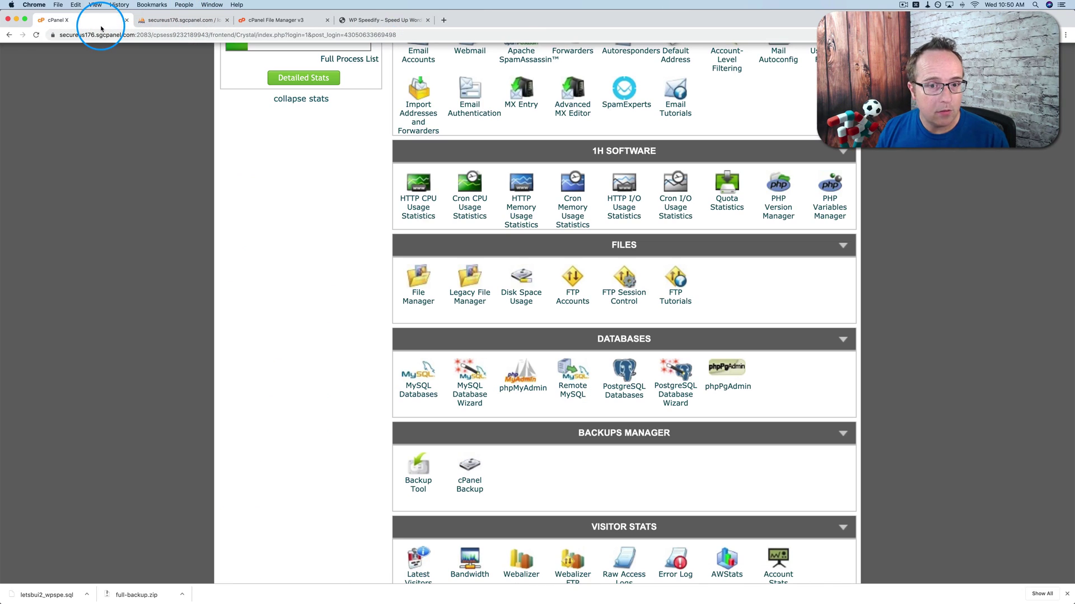
scroll(314, 287, "down", 2)
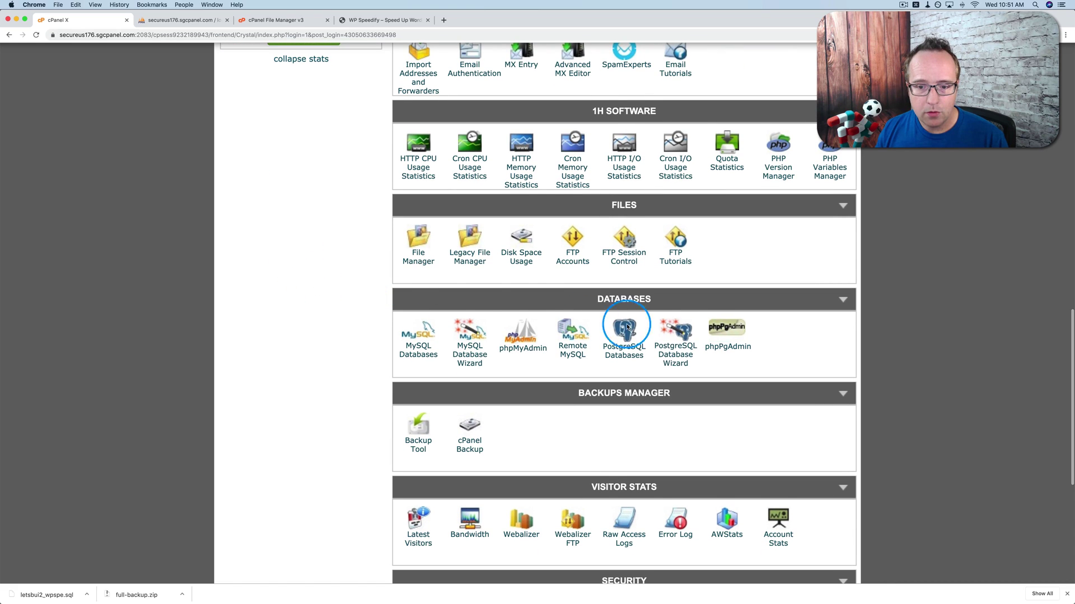
scroll(442, 327, "down", 2)
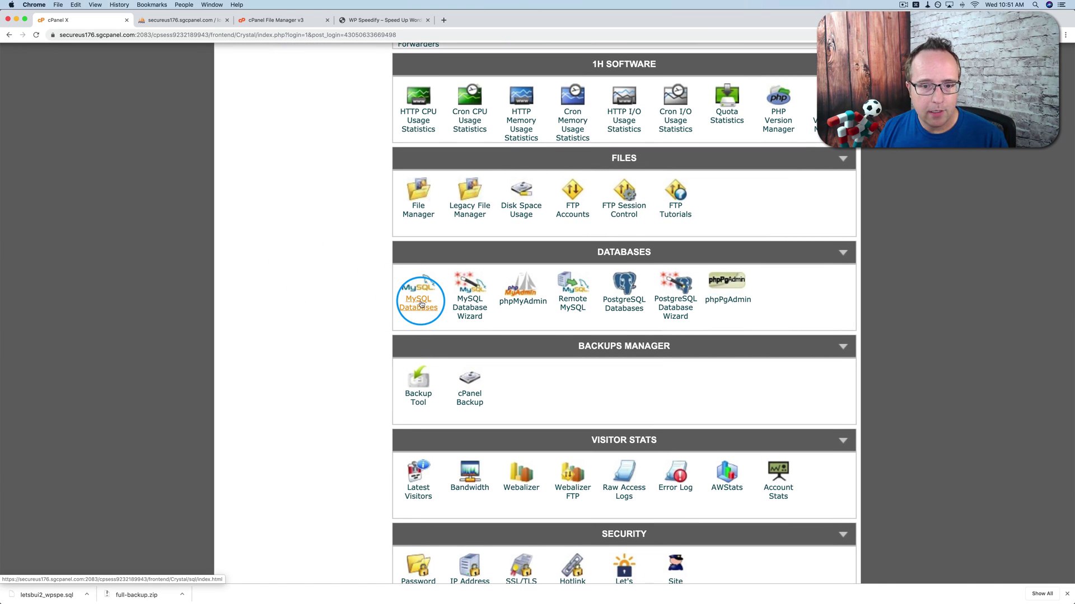
left_click(420, 304)
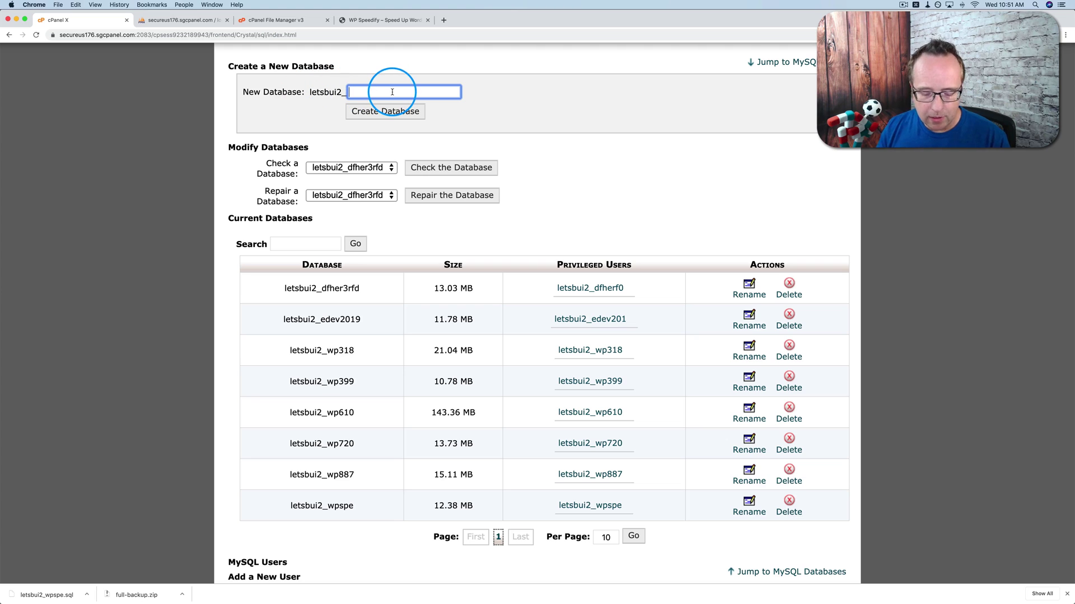
type("fsdiuhfewjk")
left_click(392, 112)
left_click(539, 232)
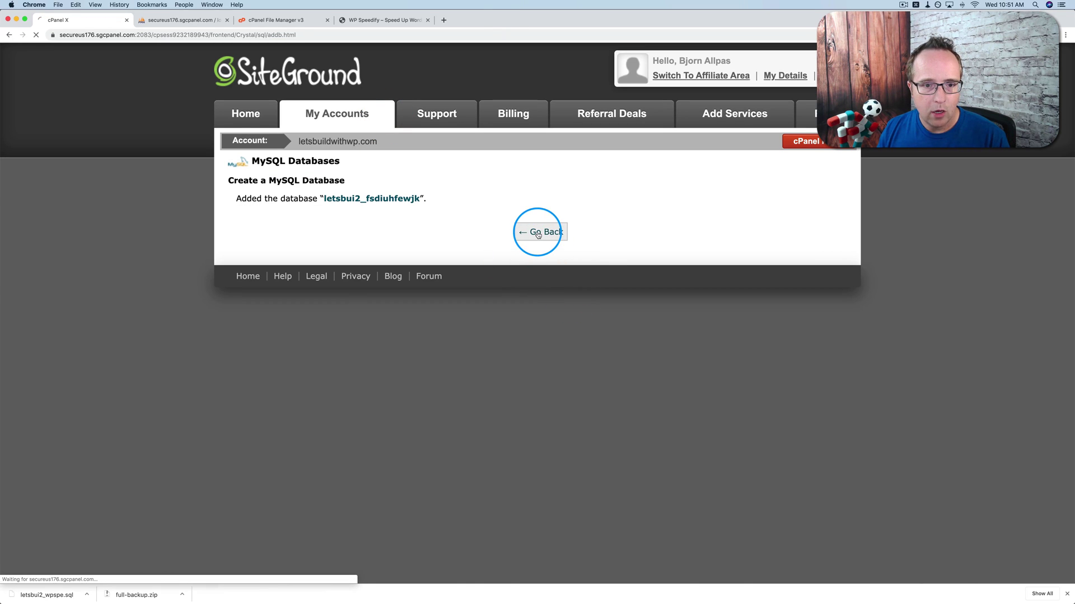
scroll(300, 292, "down", 5)
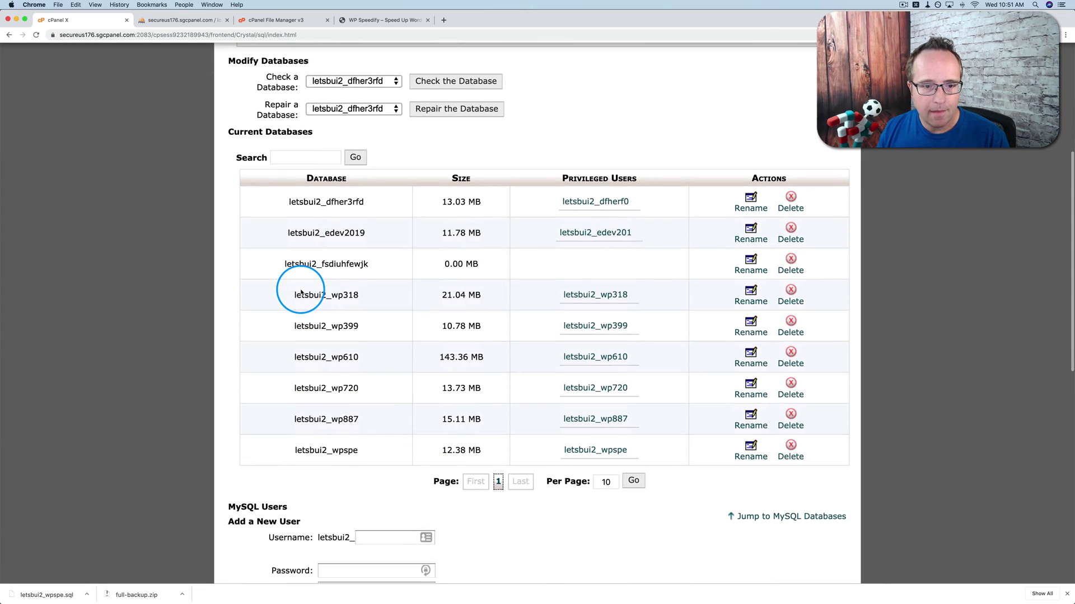
double_click(350, 247)
left_click_drag(368, 249, 279, 254)
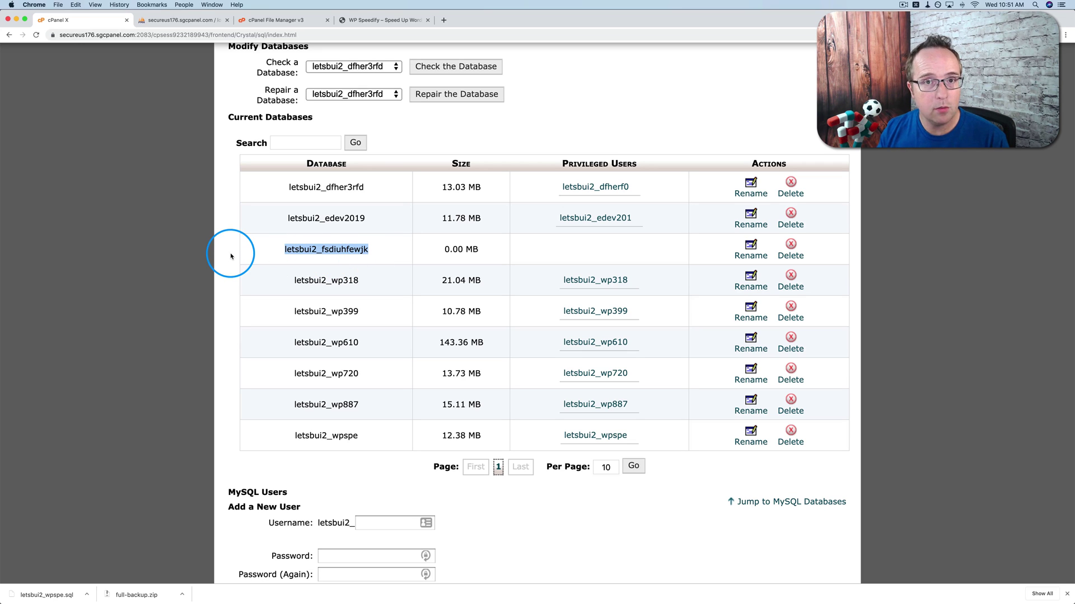
Create MySQL user sdfwef with a generated very strong password, declining to save it in the browser.
scroll(294, 256, "down", 5)
scroll(301, 260, "down", 1)
left_click(384, 188)
type("sdfwef")
left_click(476, 262)
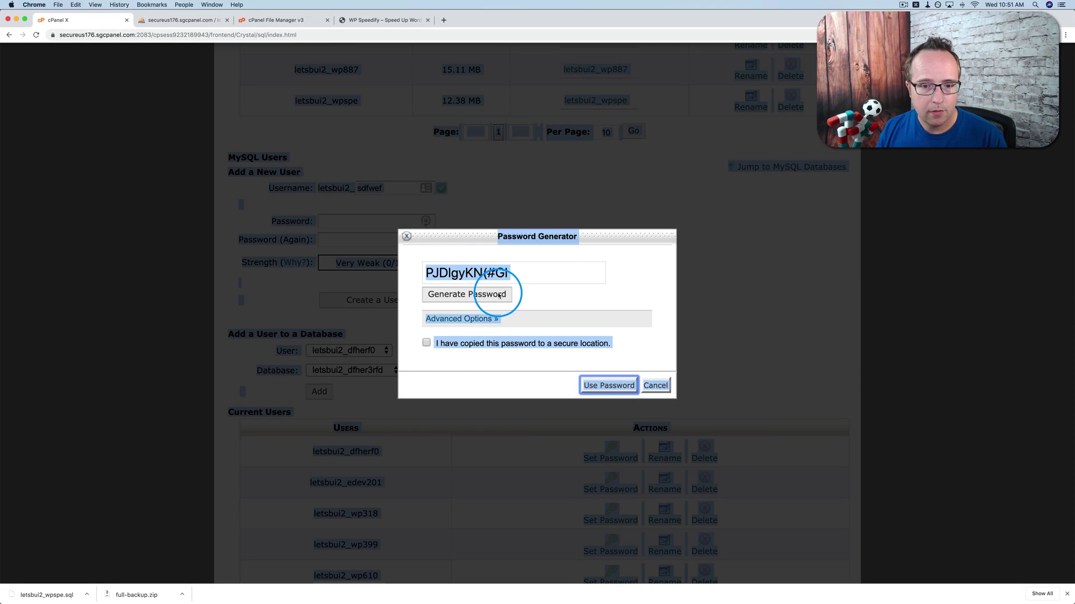
triple_click(513, 273)
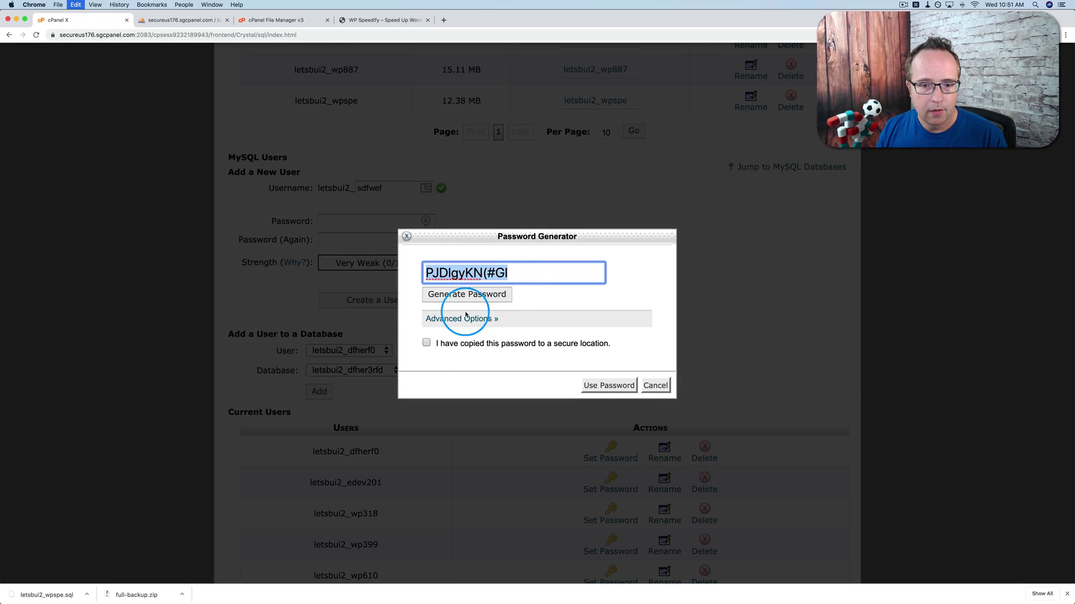
left_click(426, 343)
left_click(599, 385)
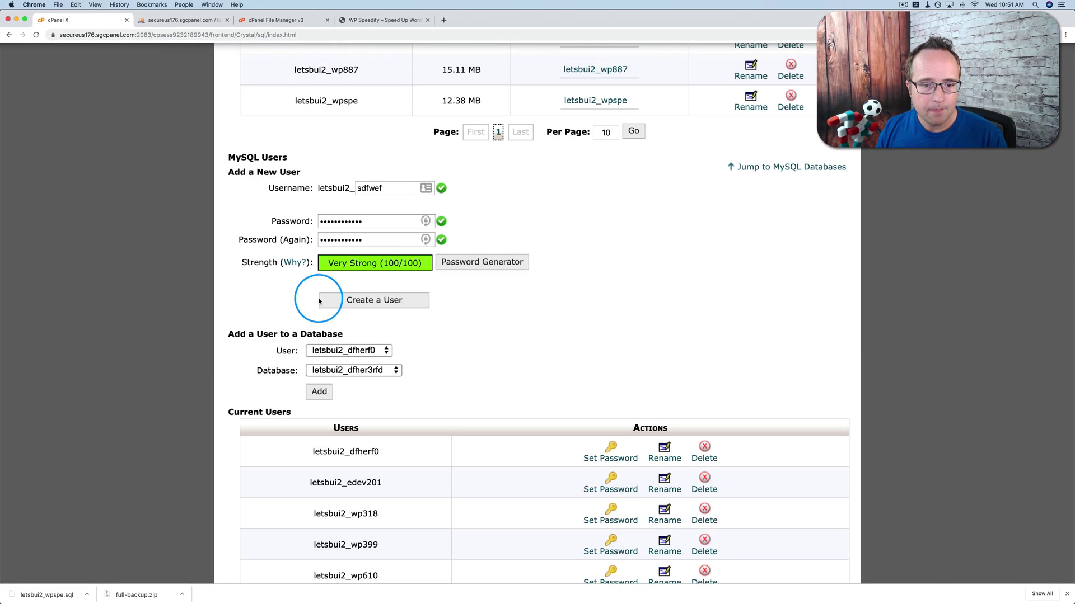
left_click(377, 301)
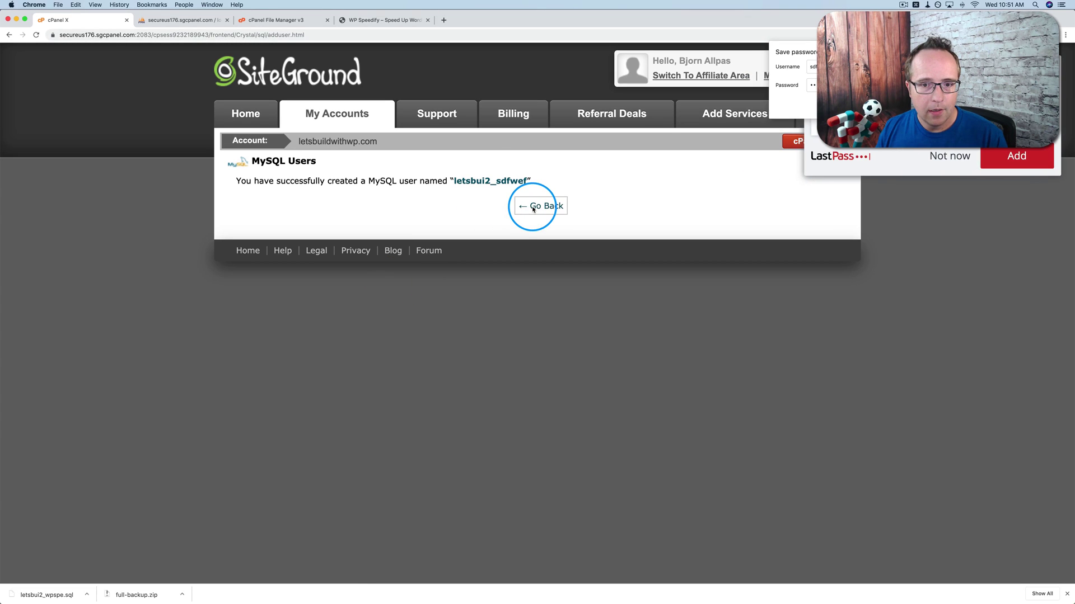
left_click(532, 207)
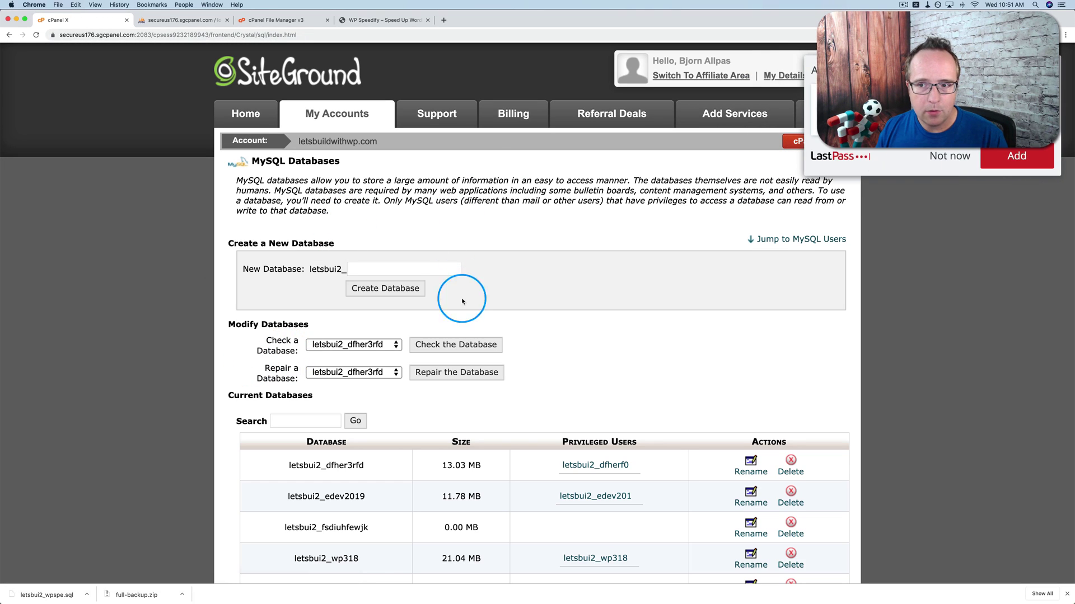
left_click(949, 158)
Add user letsbui2_sdfwef to database letsbui2_fsdiuhfewjk with ALL PRIVILEGES.
scroll(329, 293, "down", 15)
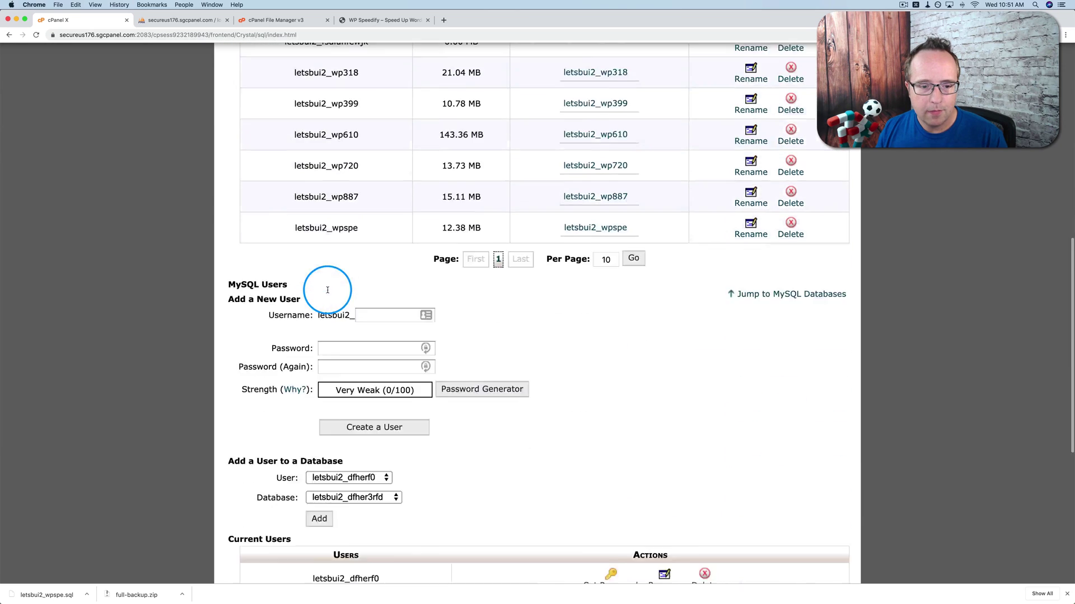
scroll(328, 292, "down", 2)
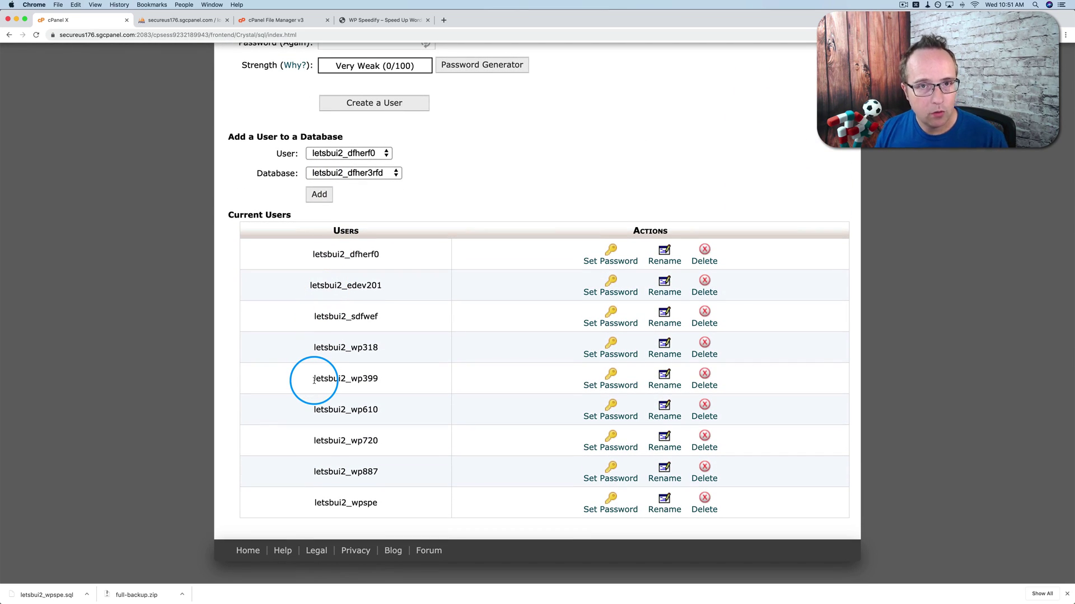
left_click(375, 155)
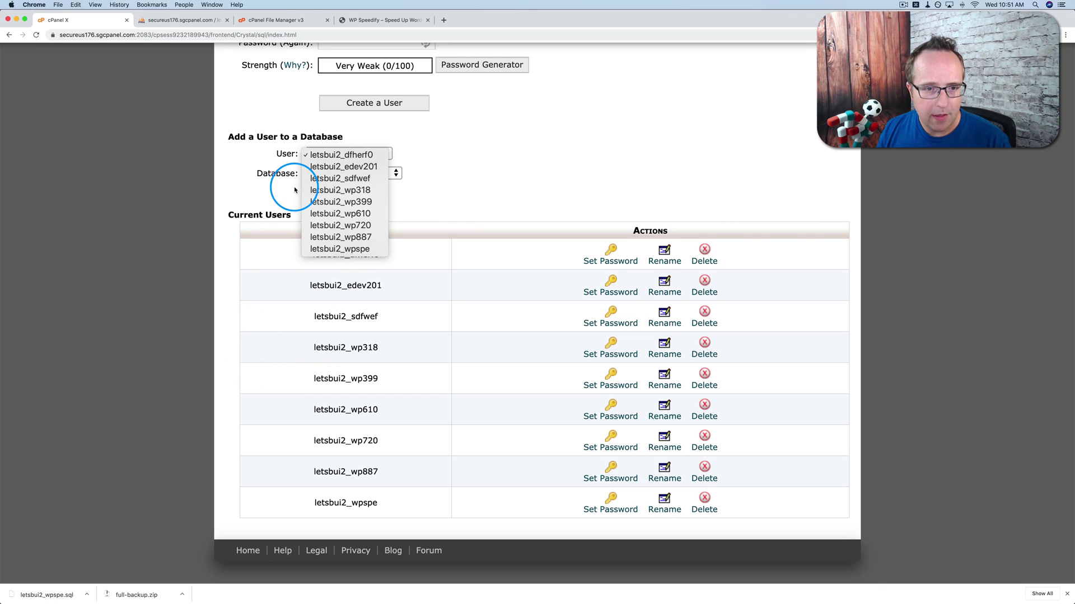
left_click(350, 178)
left_click(394, 174)
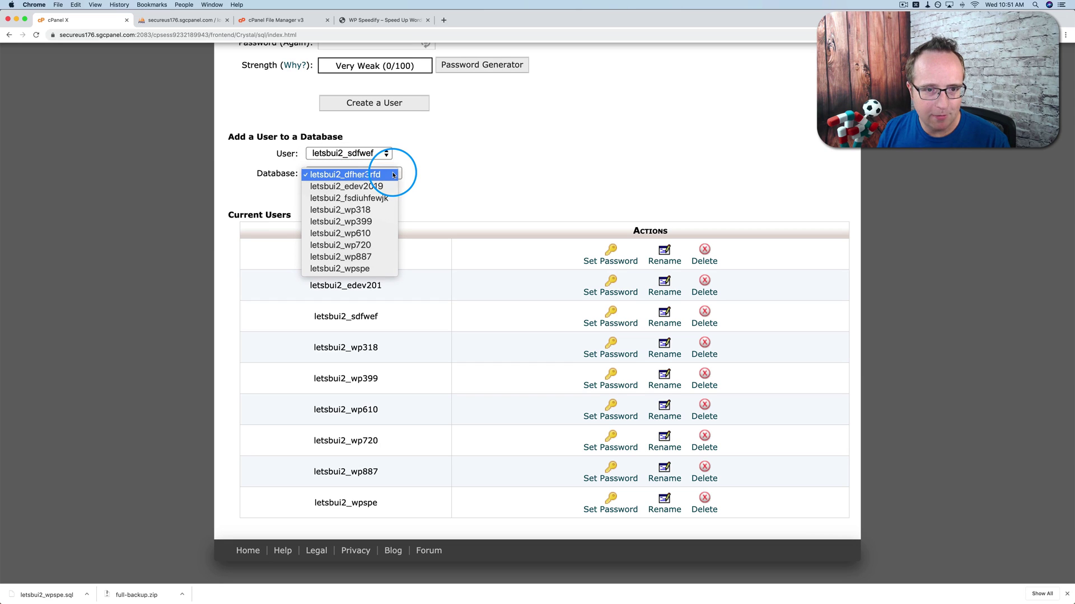
left_click(372, 198)
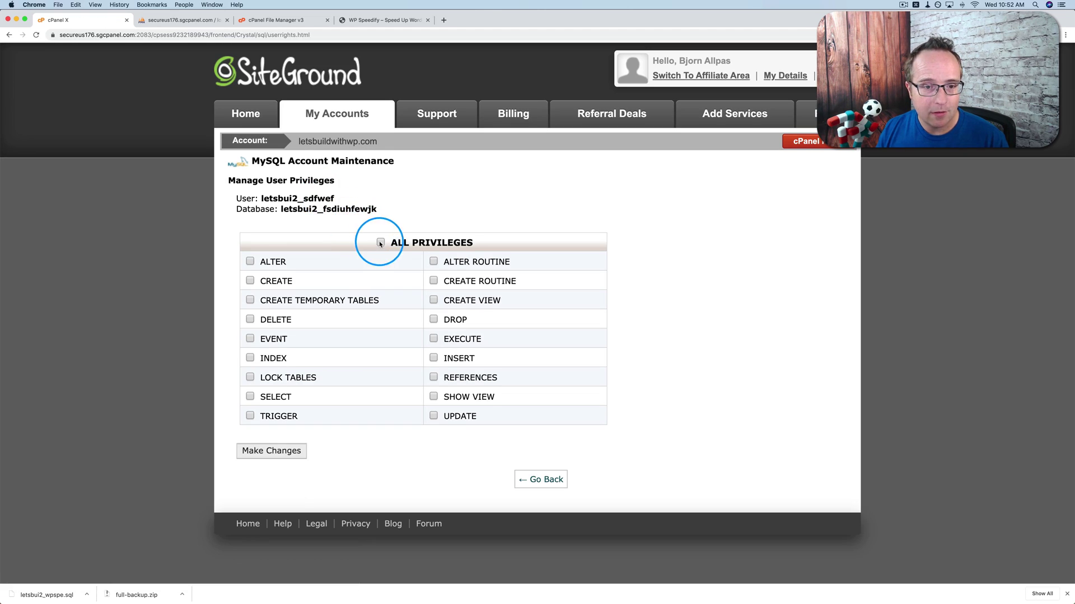
left_click(249, 453)
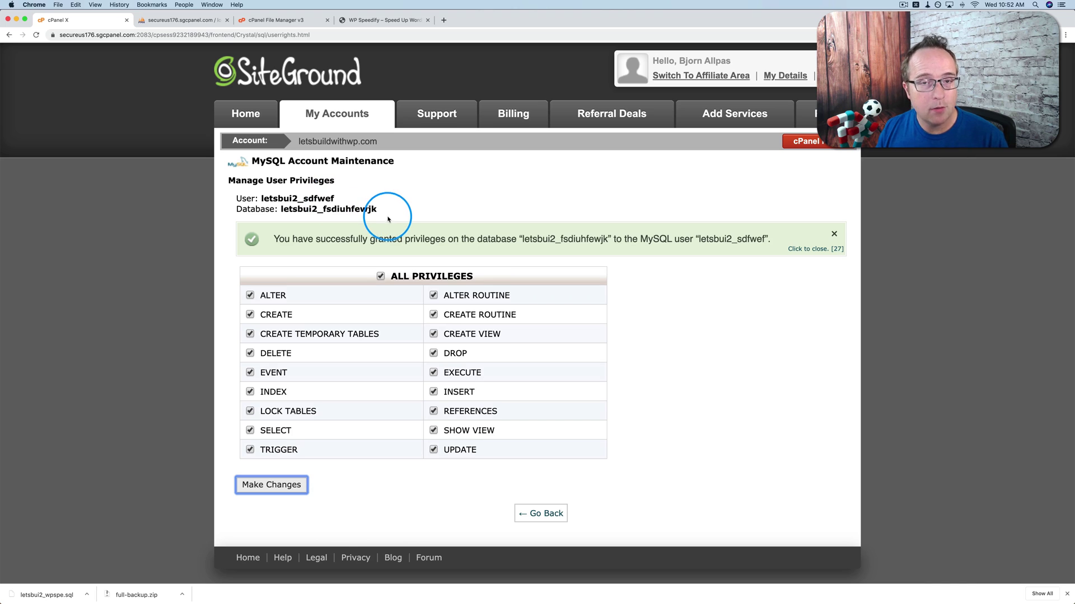
Reload phpMyAdmin and confirm the new letsbui2_fsdiuhfewjk database is empty.
left_click(258, 20)
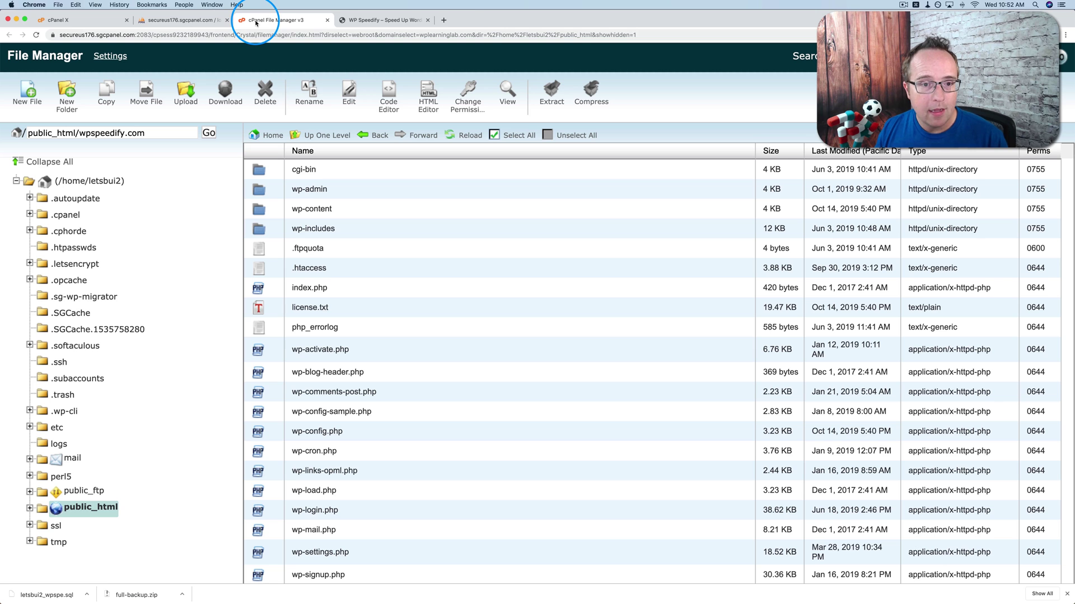
left_click(183, 26)
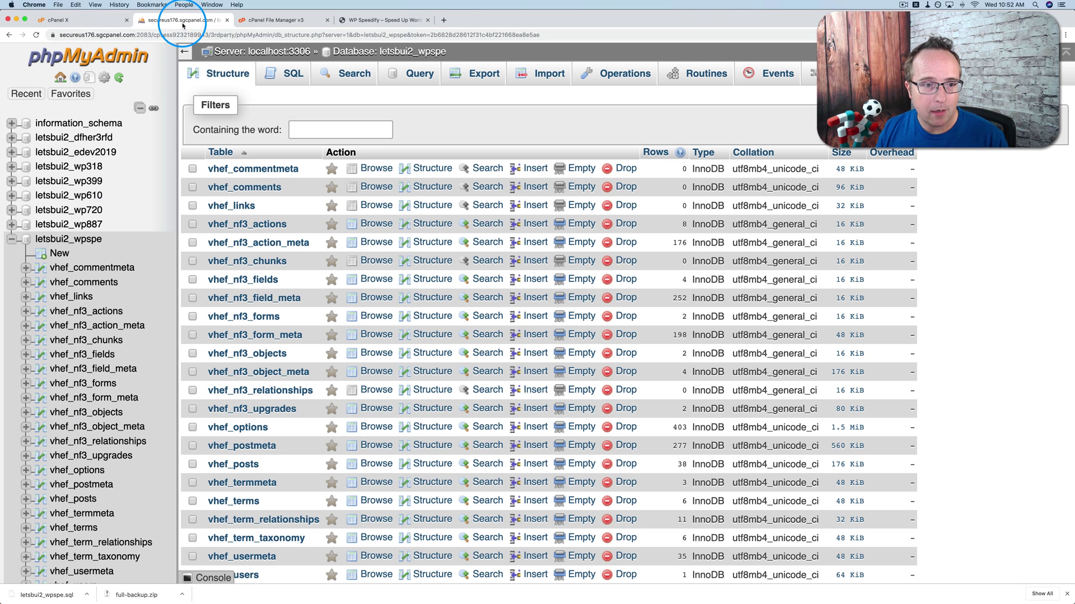
left_click(35, 35)
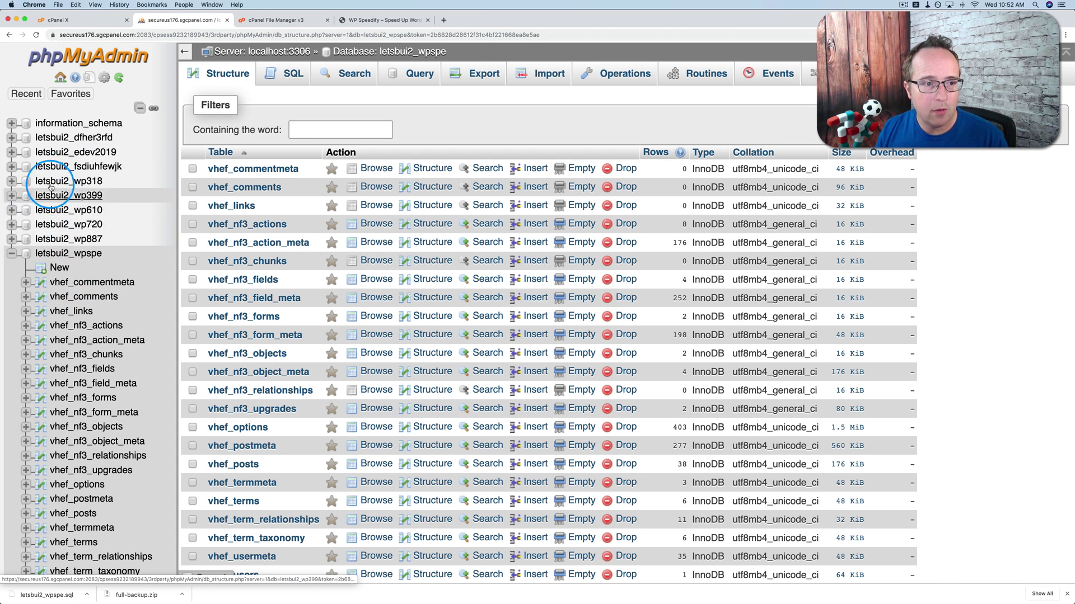
left_click(80, 168)
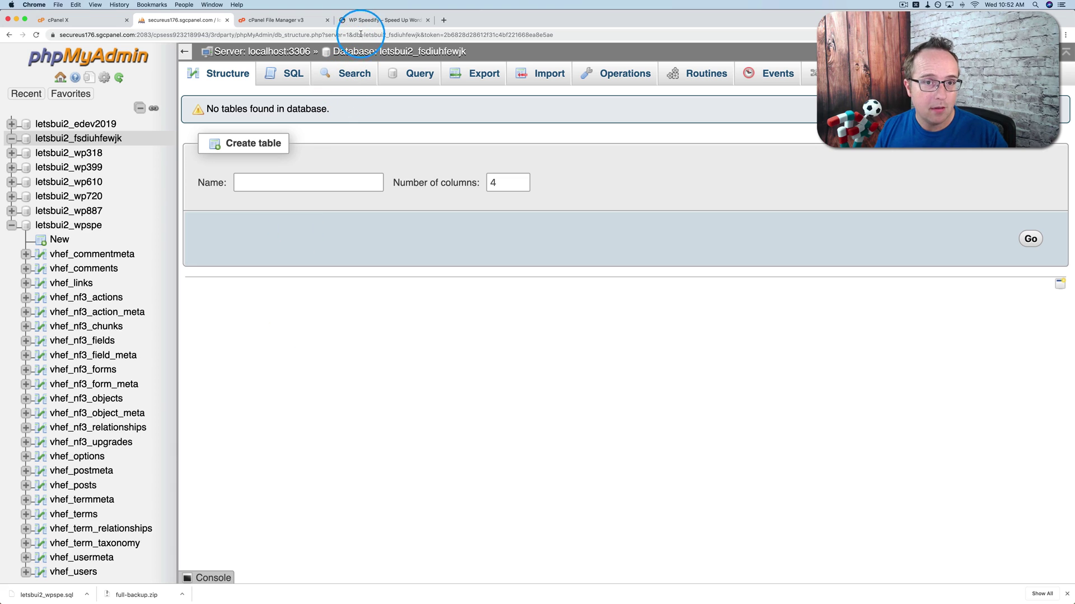
Open wp-config.php in the editor and select its DB_NAME, DB_USER and DB_PASSWORD values.
left_click(303, 20)
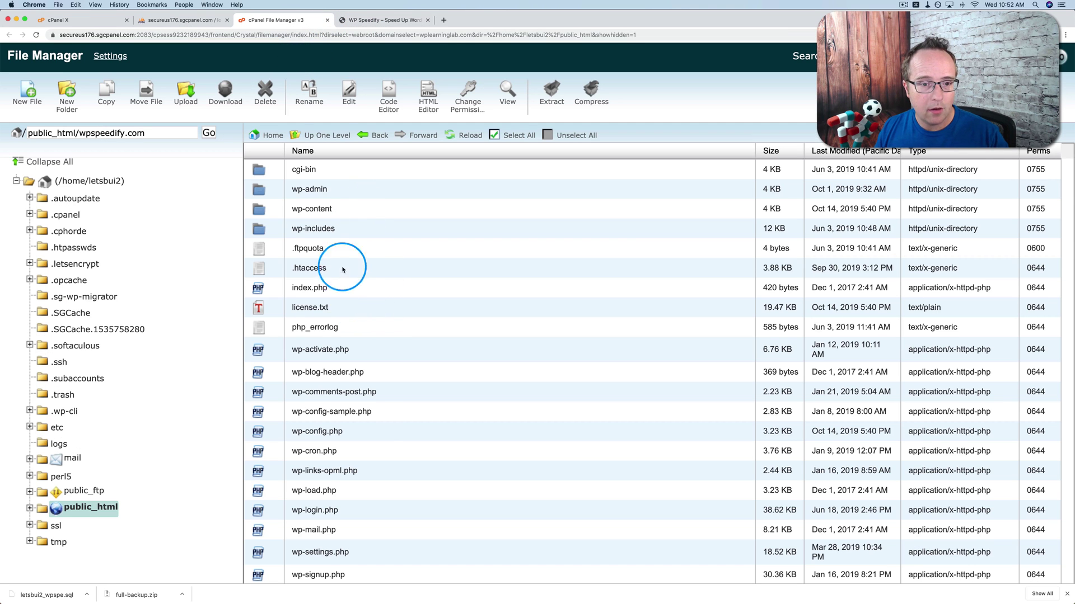
left_click(375, 427)
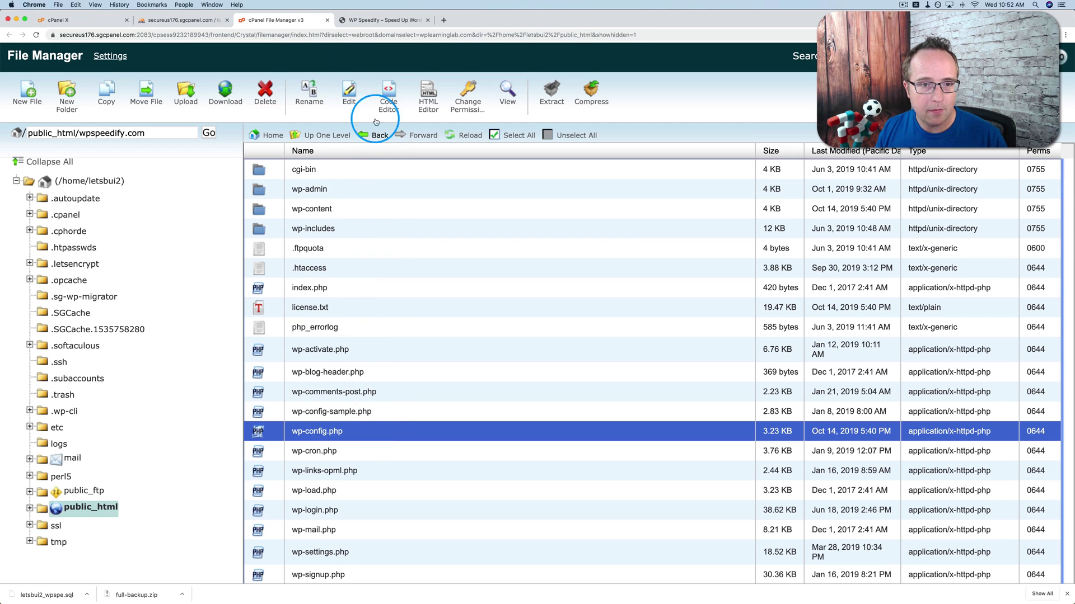
left_click(349, 96)
left_click(670, 427)
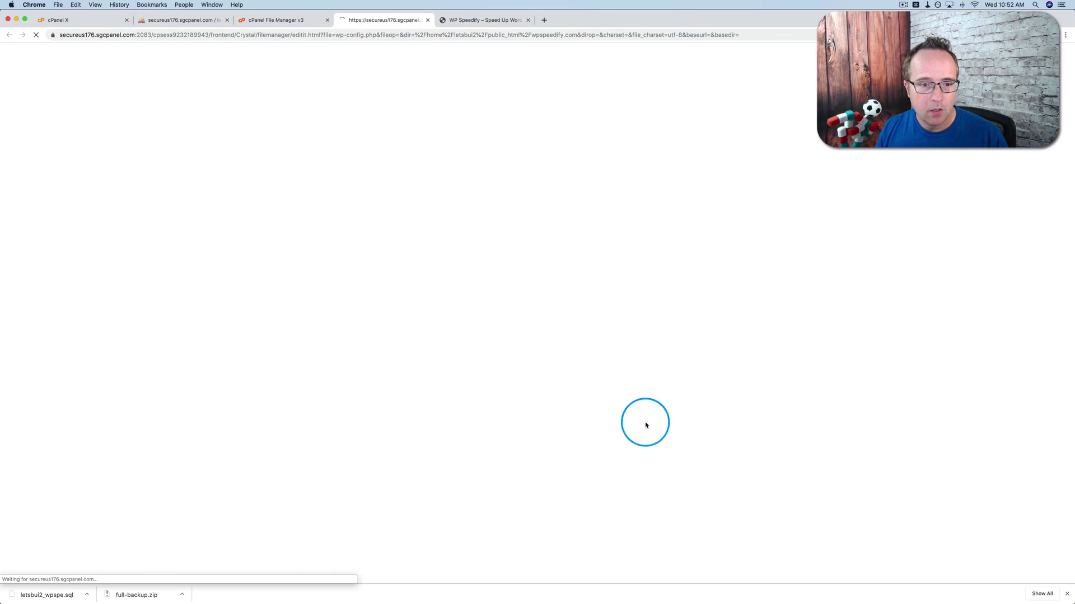
scroll(347, 319, "down", 5)
left_click(161, 218)
double_click(161, 219)
double_click(170, 176)
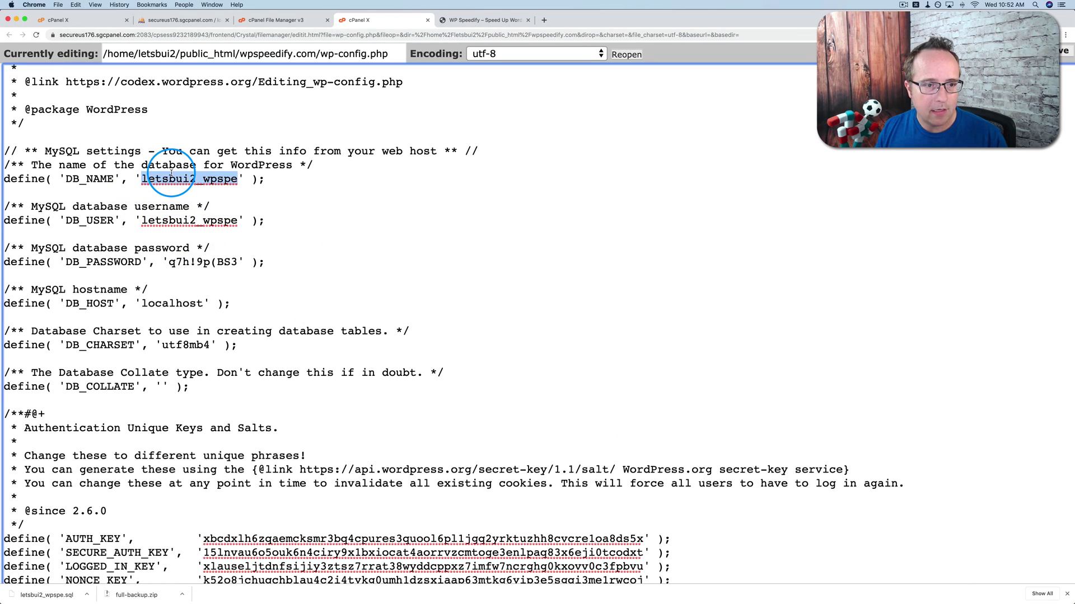
double_click(176, 219)
left_click_drag(168, 262, 233, 261)
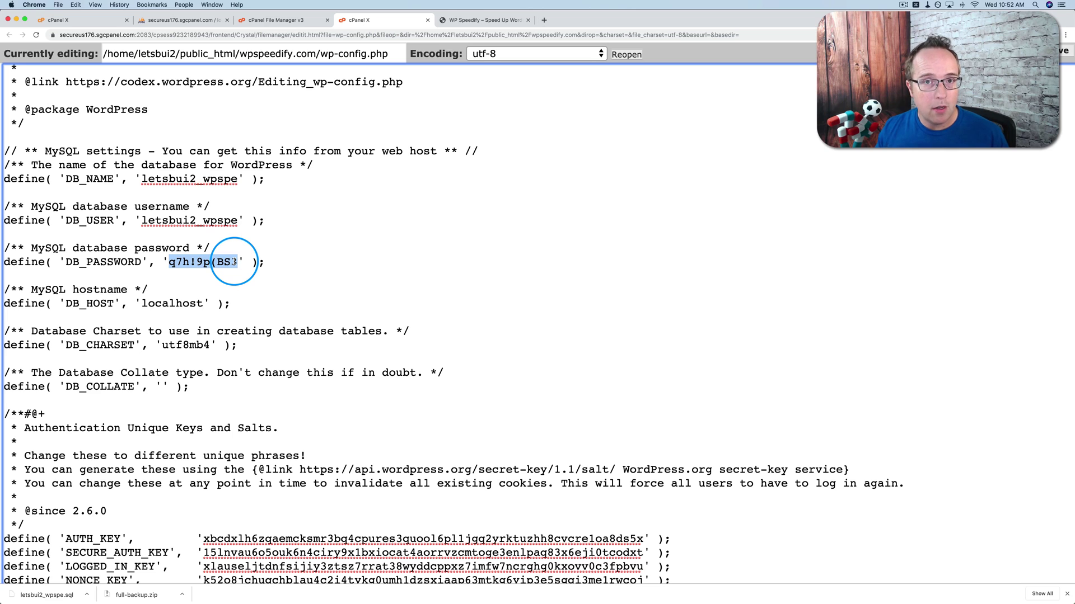
Switch to the WP Speedify tab to view the live wpspeedify.com homepage.
left_click(485, 20)
scroll(471, 291, "up", 2)
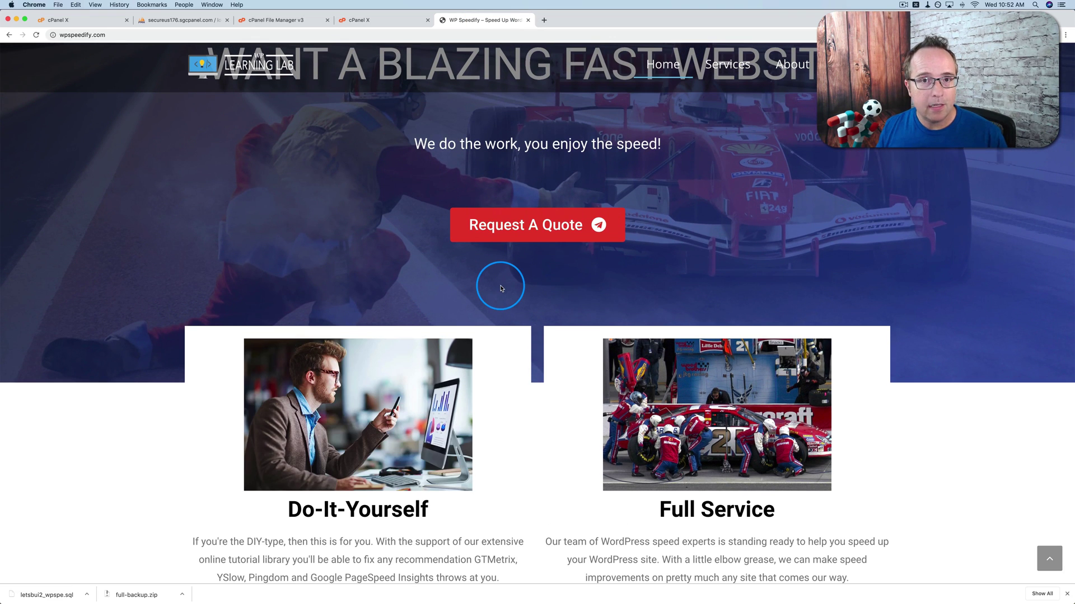